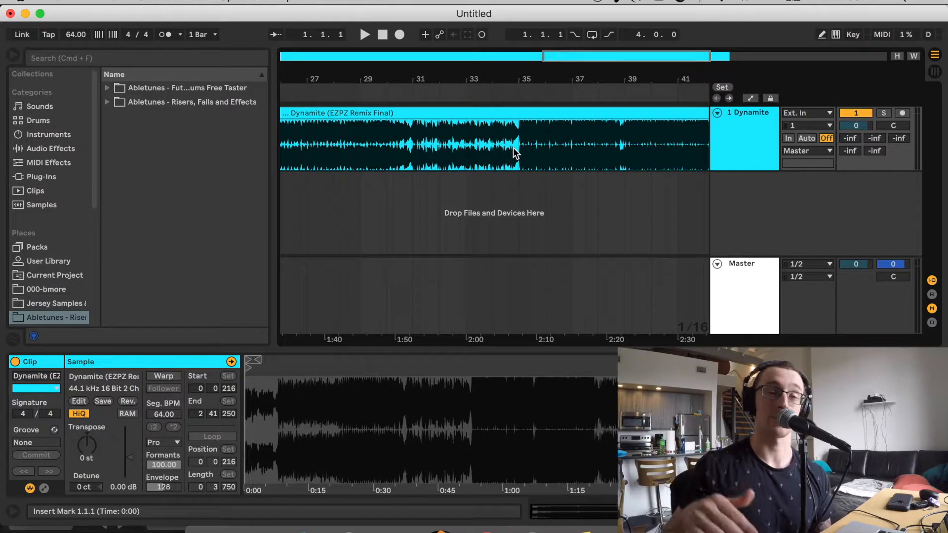
Play the finished Dynamite (EZPZ Remix Final) clip from shortly before bar 35
left_click(507, 141)
key("space")
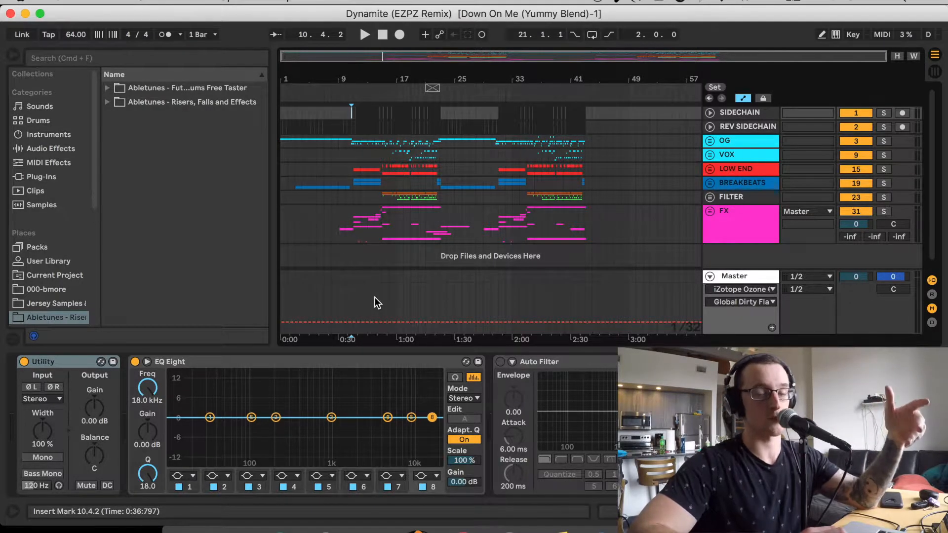
Expand the OG group and set the playback position to 10.4.1 on track 5's Dynamite (Clean) clip
left_click(404, 142)
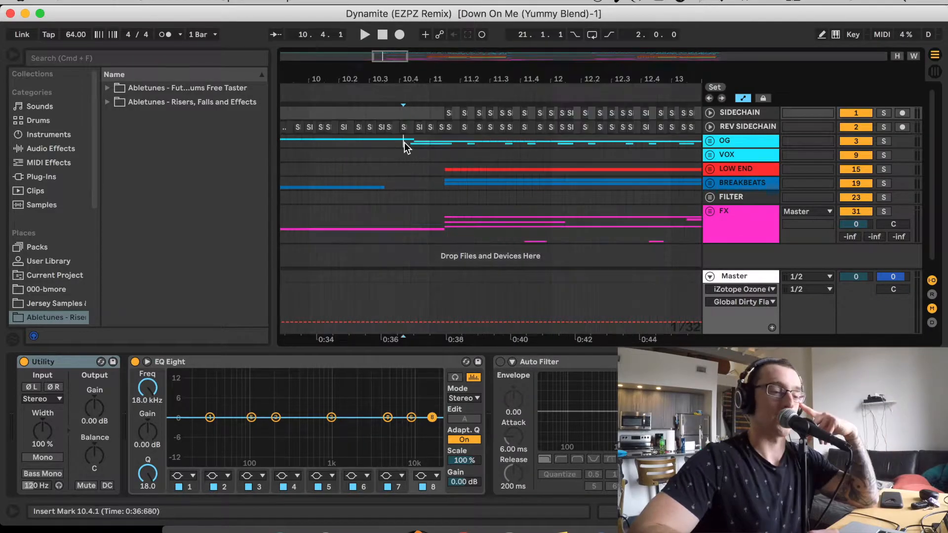
left_click(710, 142)
scroll(462, 165, "down", 5)
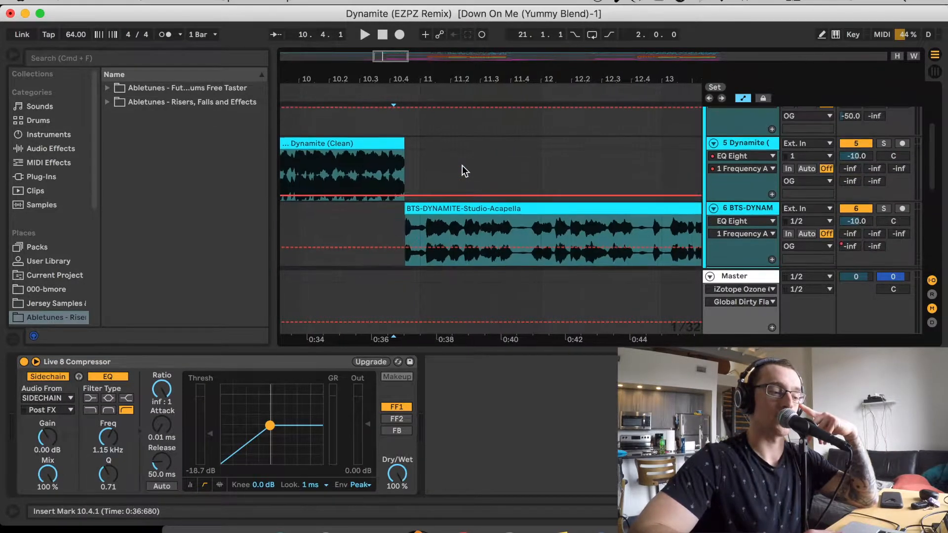
left_click(393, 148)
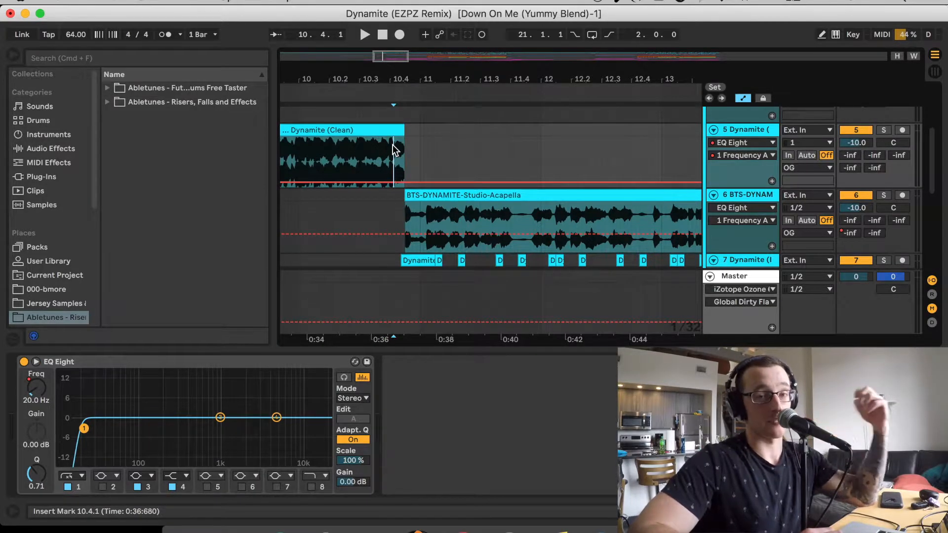
left_click_drag(388, 57, 389, 37)
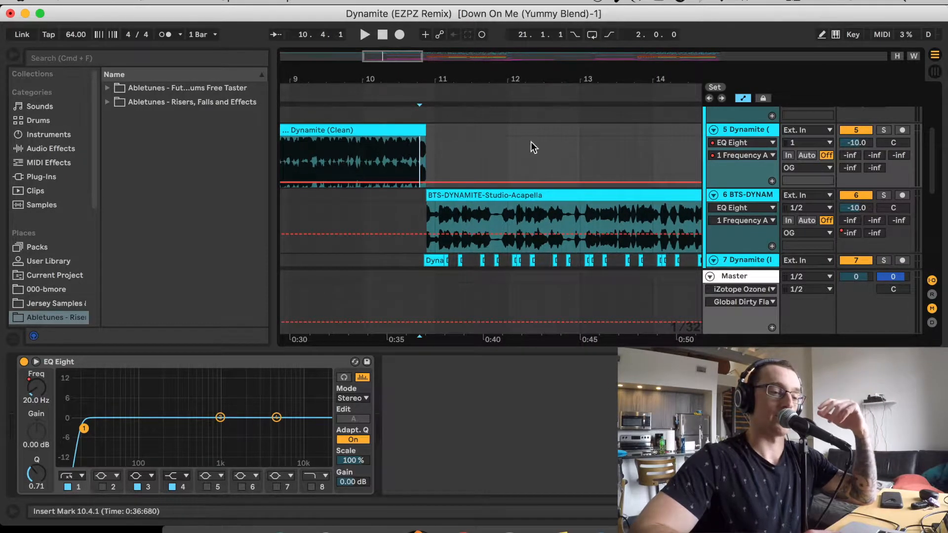
Inspect the device chains of the OG group and its BTS-DYNAMITE and Dynamite tracks 4, 5 and 6
scroll(523, 144, "up", 5)
left_click_drag(395, 56, 395, 30)
left_click(750, 131)
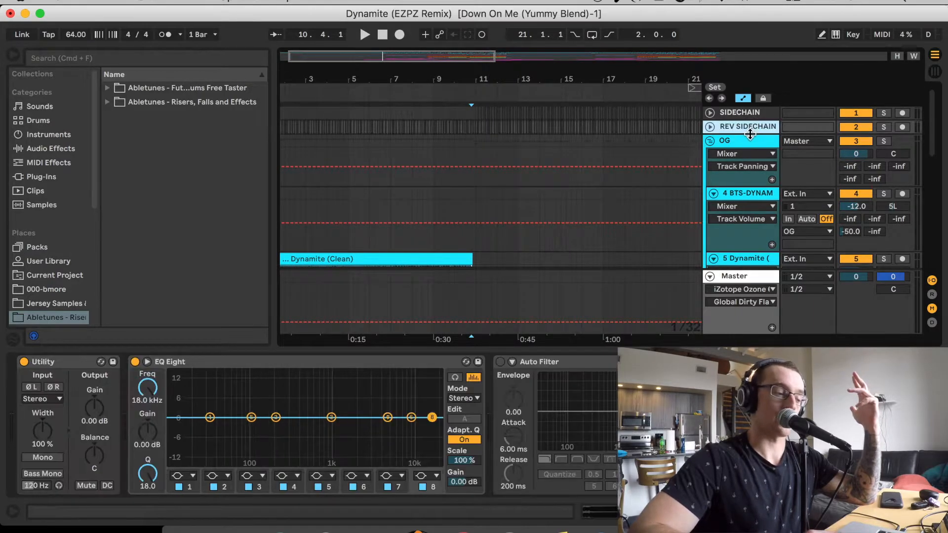
left_click(747, 143)
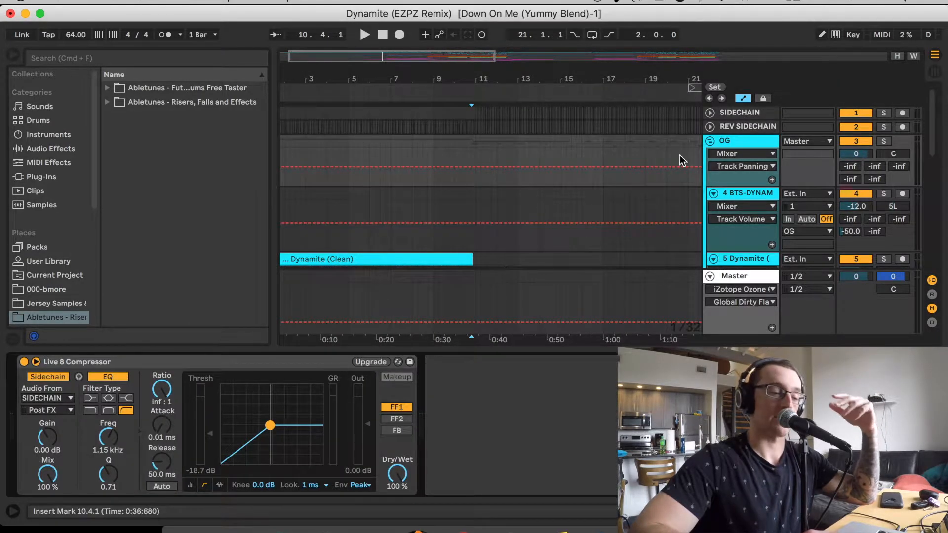
scroll(681, 161, "down", 3)
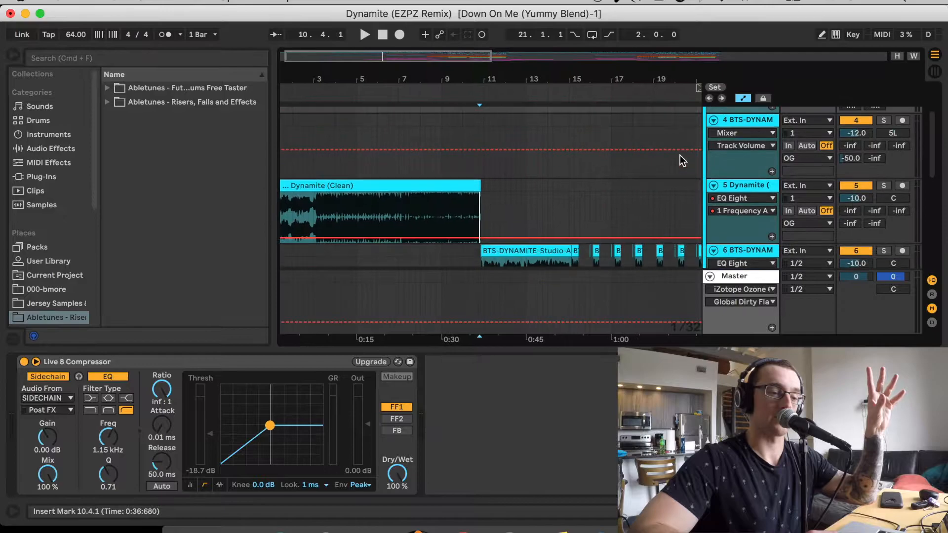
left_click(758, 121)
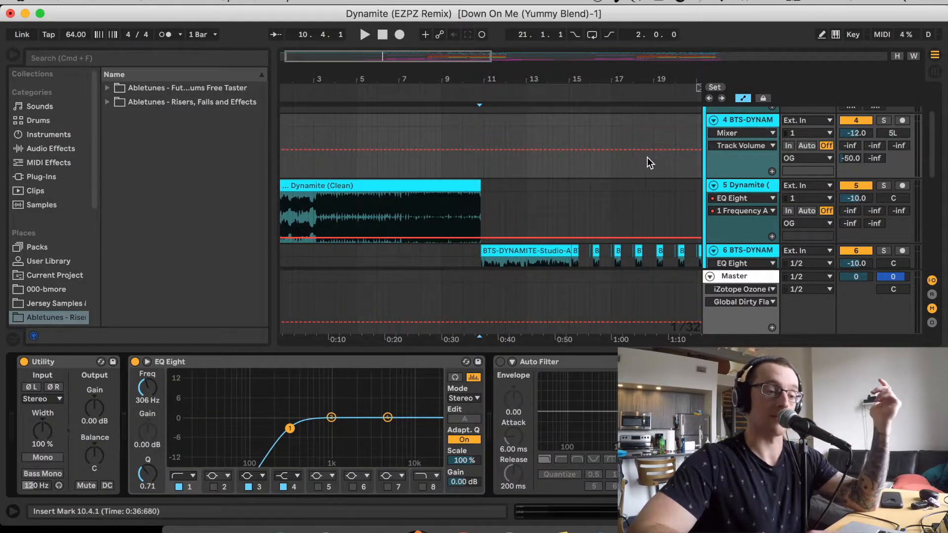
left_click(772, 189)
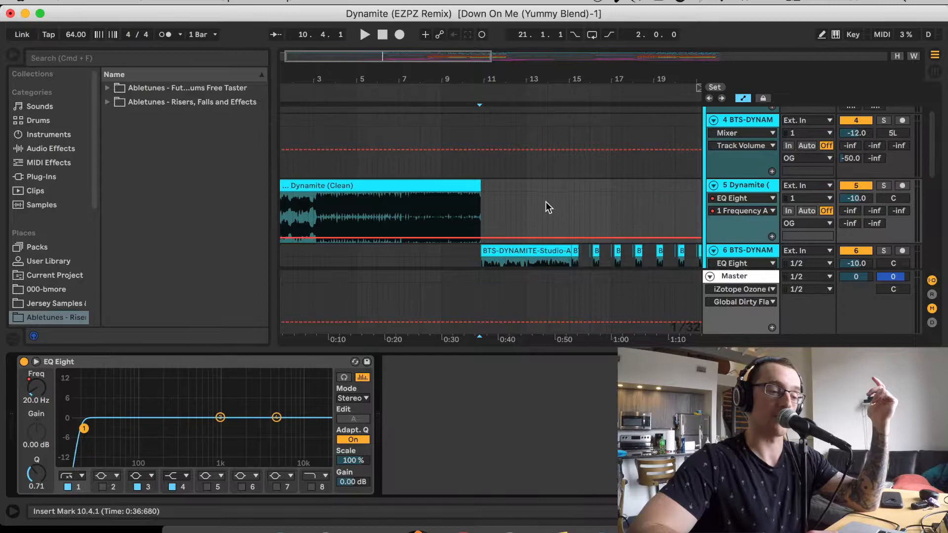
scroll(548, 205, "down", 2)
left_click(741, 196)
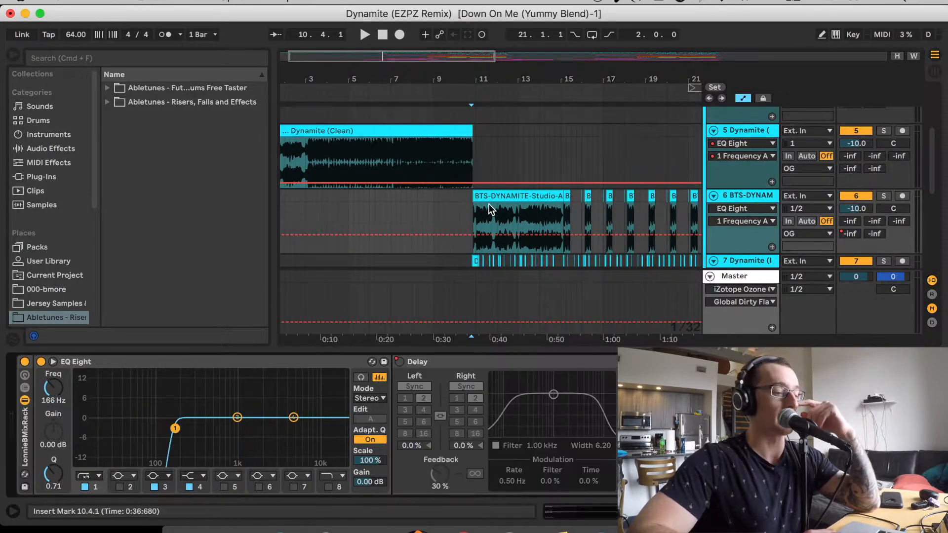
Solo the OG group and listen to it from 10.4.1, across the transition from the original song to the acapella
scroll(491, 209, "down", 2)
scroll(490, 210, "right", 1)
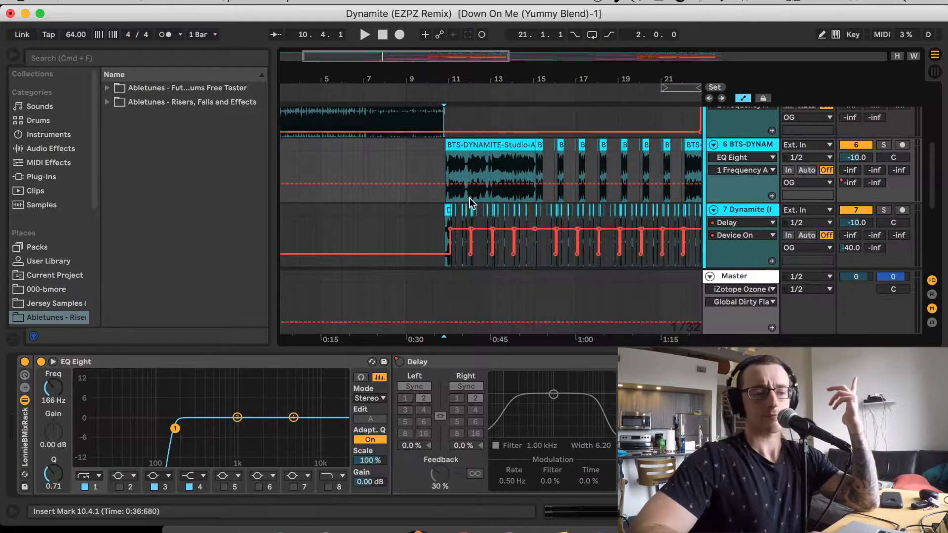
scroll(471, 194, "right", 3)
scroll(472, 195, "down", 1)
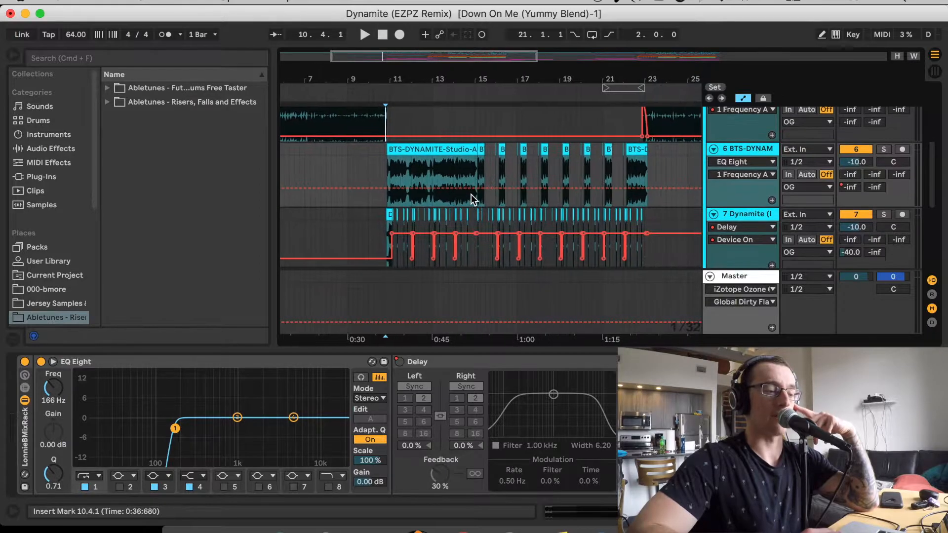
scroll(472, 196, "up", 1)
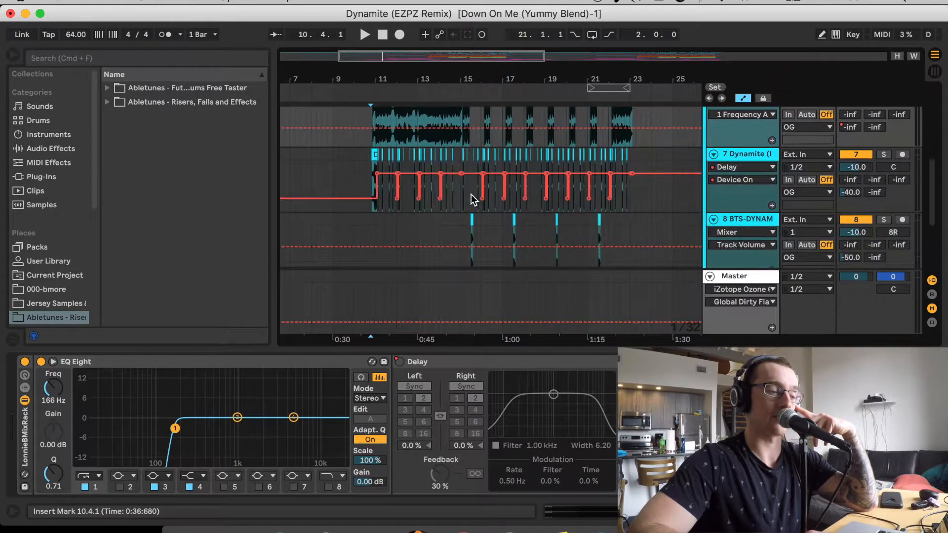
scroll(471, 183, "left", 2)
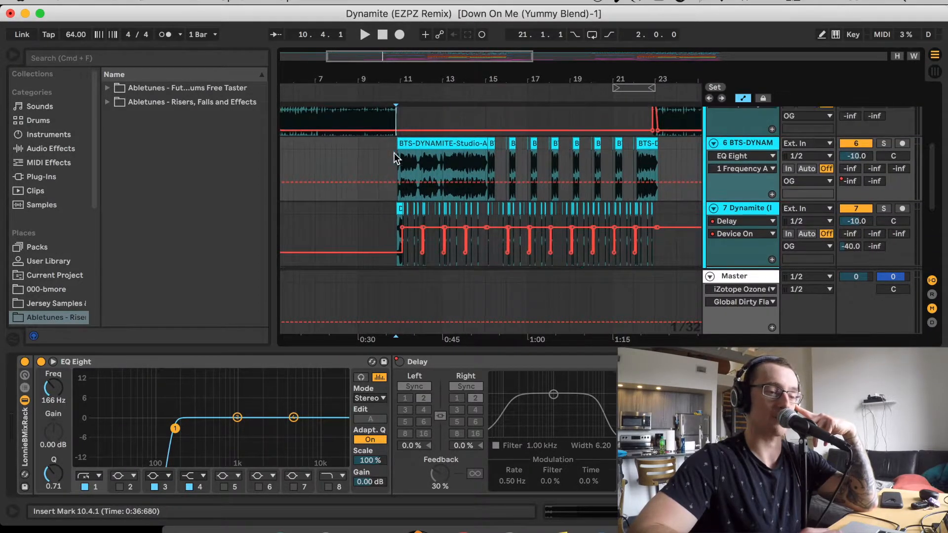
scroll(393, 155, "up", 5)
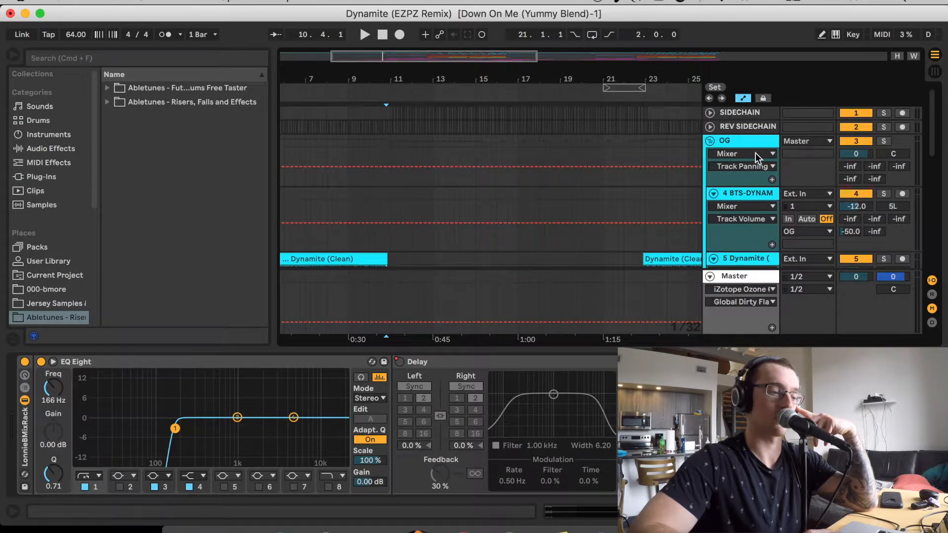
left_click(884, 141)
key("space")
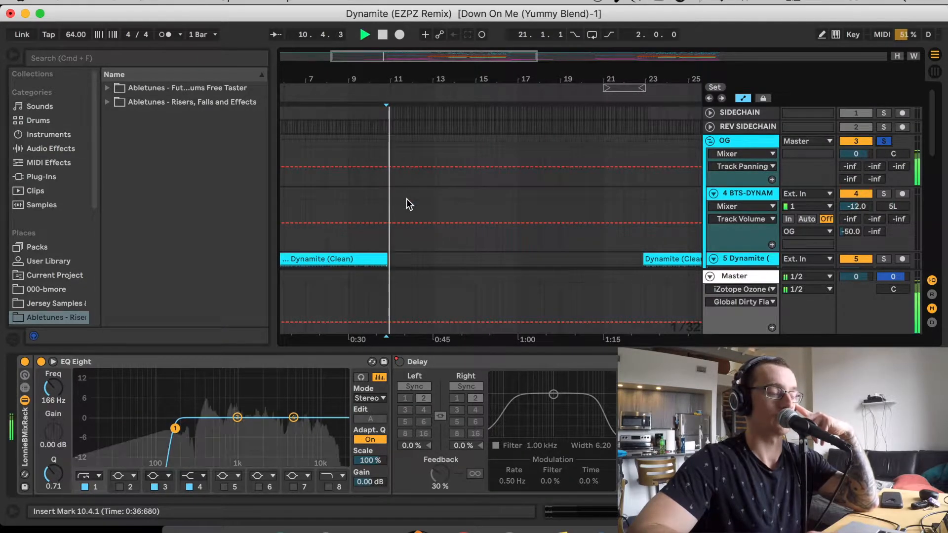
scroll(407, 198, "down", 5)
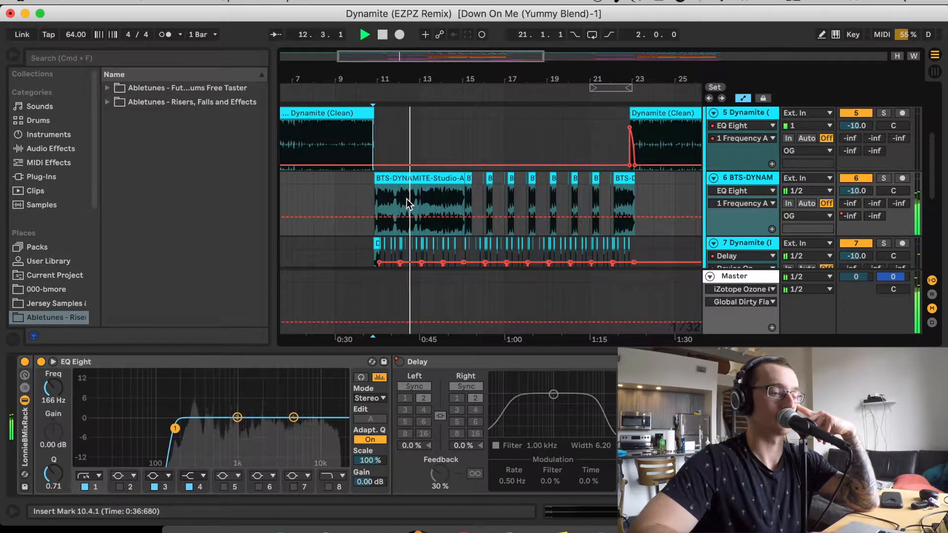
key("space")
Set the playback position to 10.4.3 at the start of the first clip on track 7, Dynamite (Instrumental)
left_click_drag(400, 62, 418, 196)
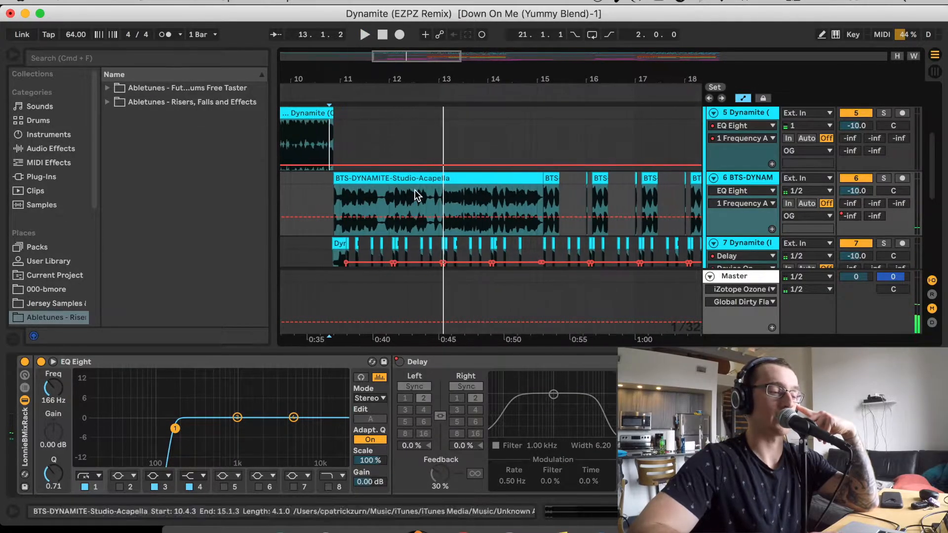
scroll(417, 195, "down", 5)
scroll(417, 195, "left", 1)
left_click(349, 152)
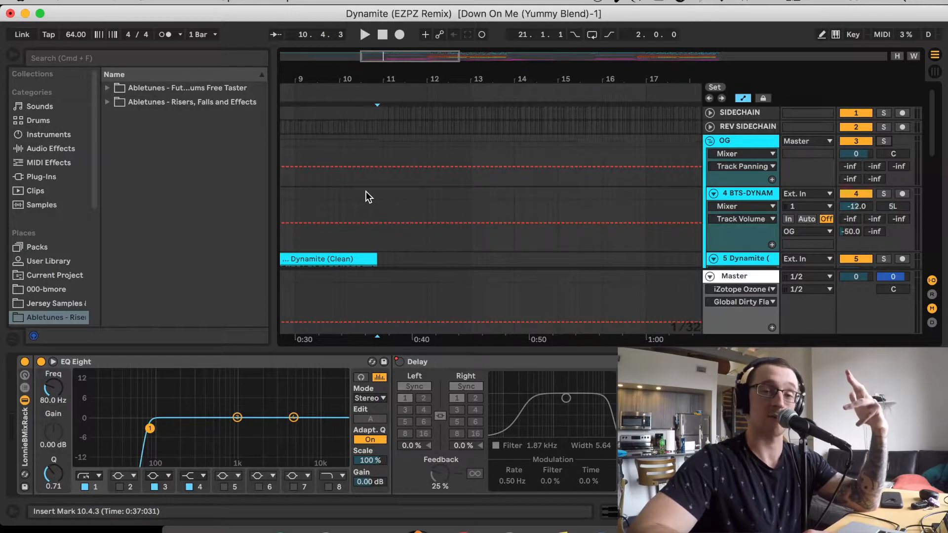
Show the sample settings of track 5's Dynamite (Clean) clip and solo the track with the playback position at 10.3.3
scroll(366, 192, "down", 5)
scroll(366, 191, "left", 1)
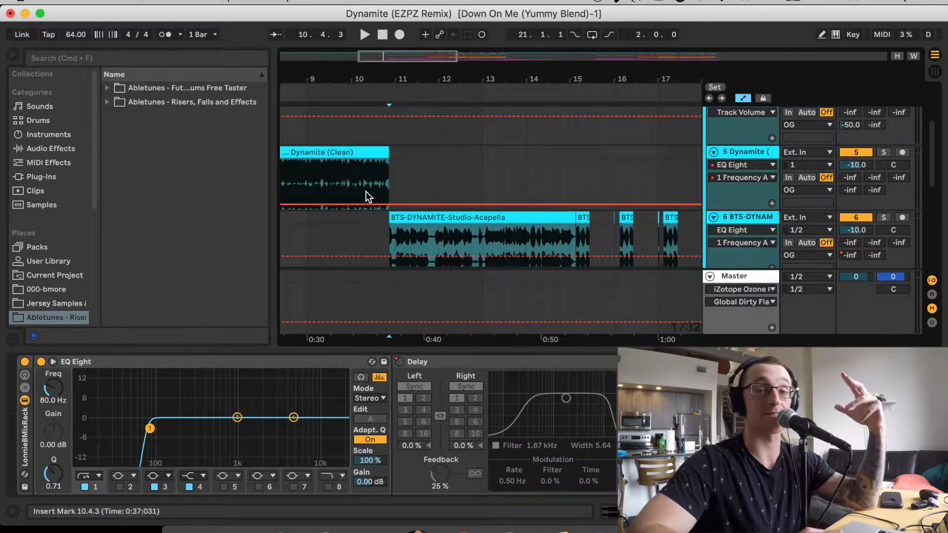
left_click(372, 170)
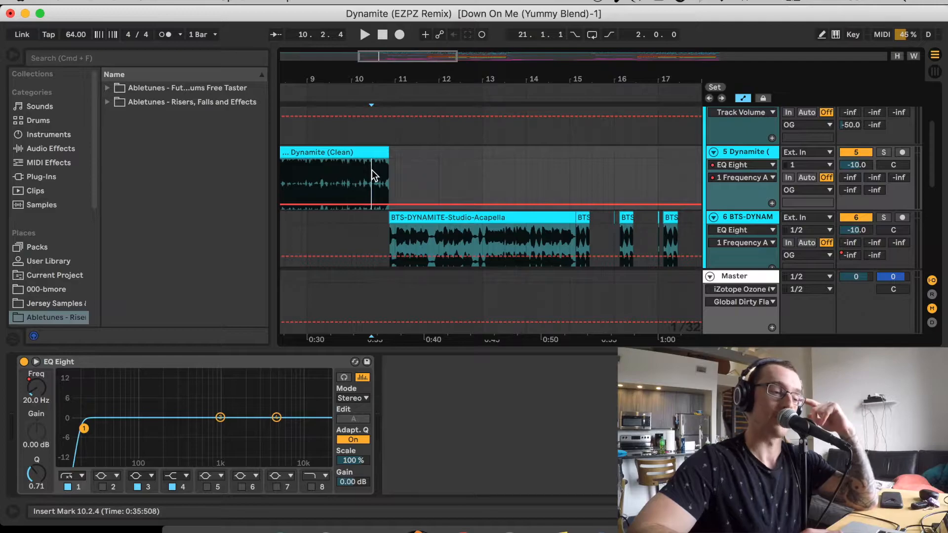
left_click(378, 152)
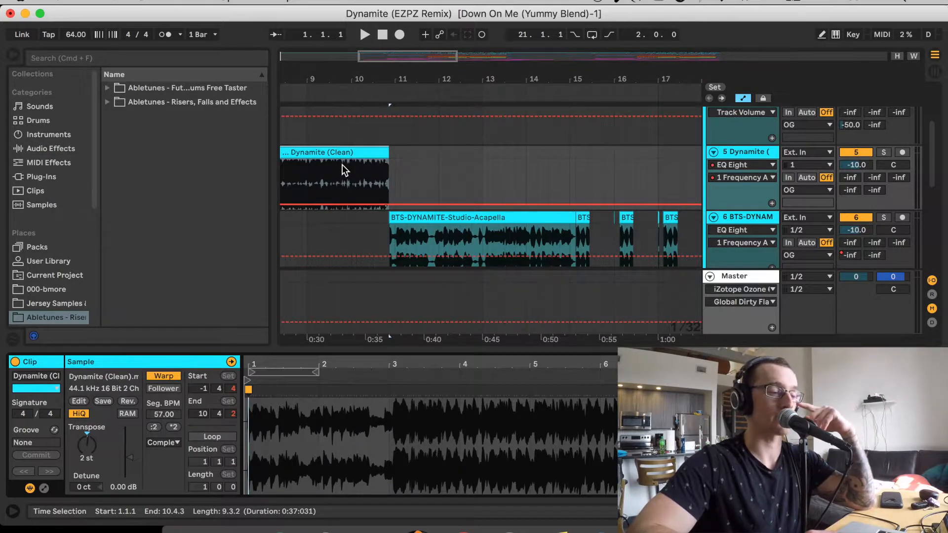
left_click(380, 177)
key("s")
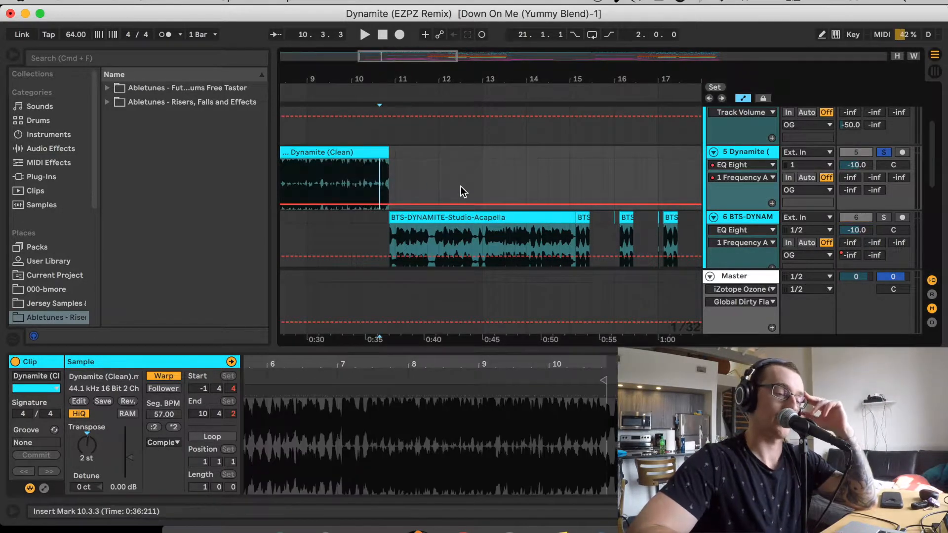
Compare the device chains of tracks 4 to 7 in the OG group
left_click_drag(393, 57, 393, 36)
scroll(552, 157, "up", 5)
scroll(553, 157, "right", 1)
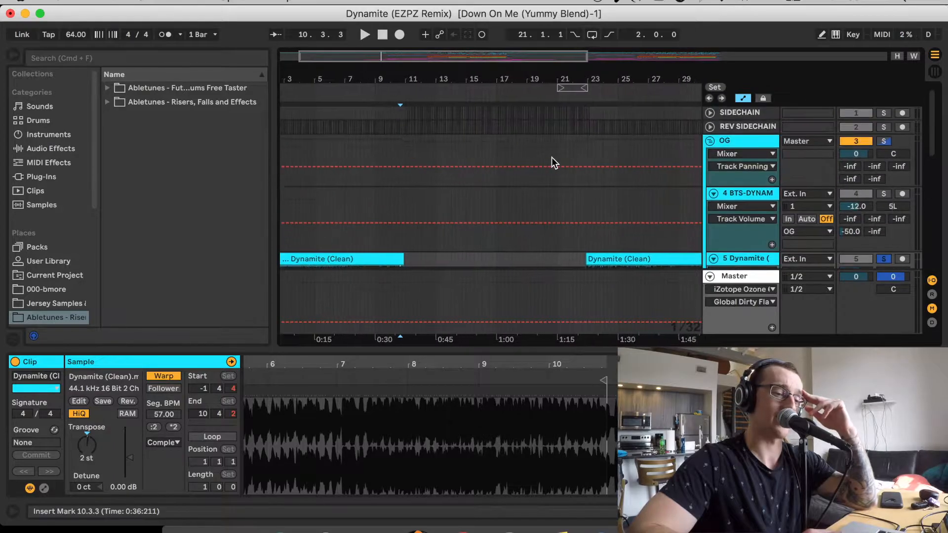
left_click(745, 196)
scroll(744, 188, "down", 3)
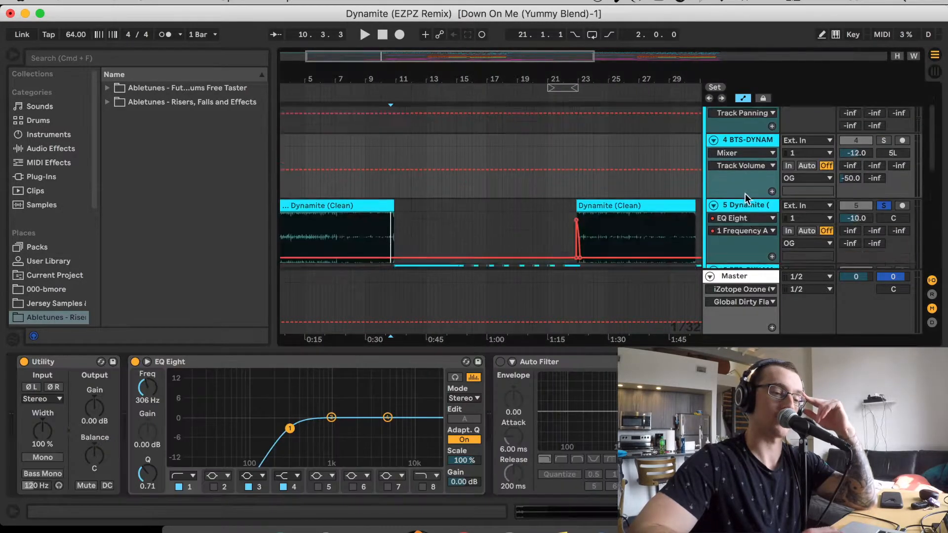
left_click(743, 179)
scroll(743, 179, "down", 2)
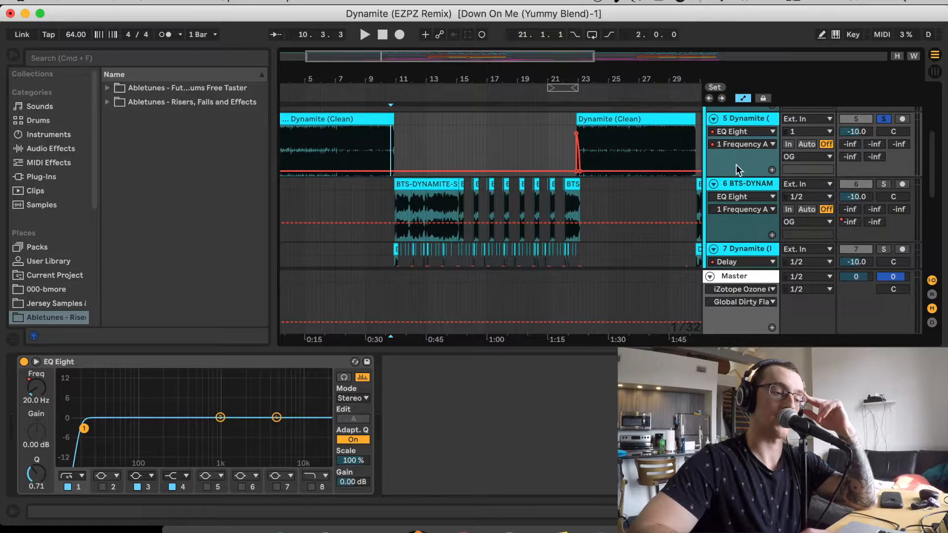
left_click(734, 183)
scroll(733, 182, "down", 1)
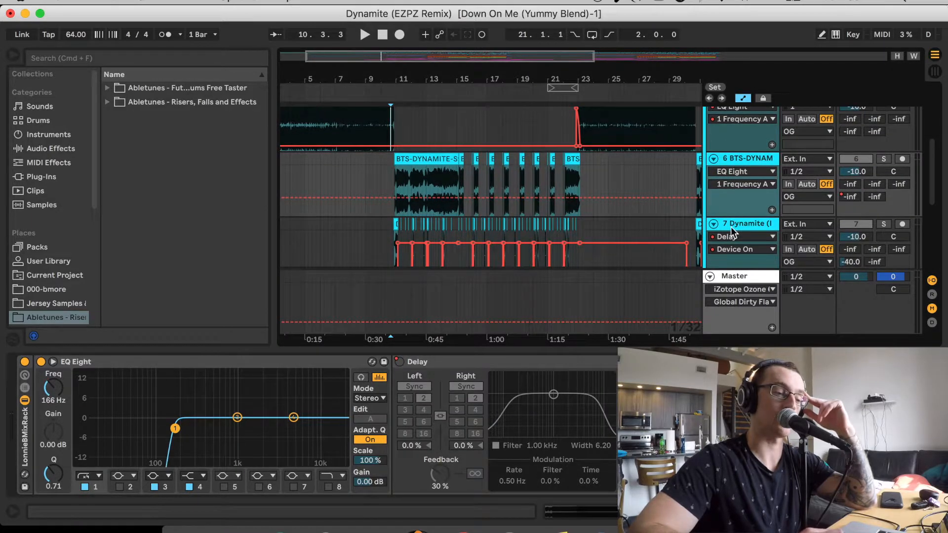
left_click(731, 230)
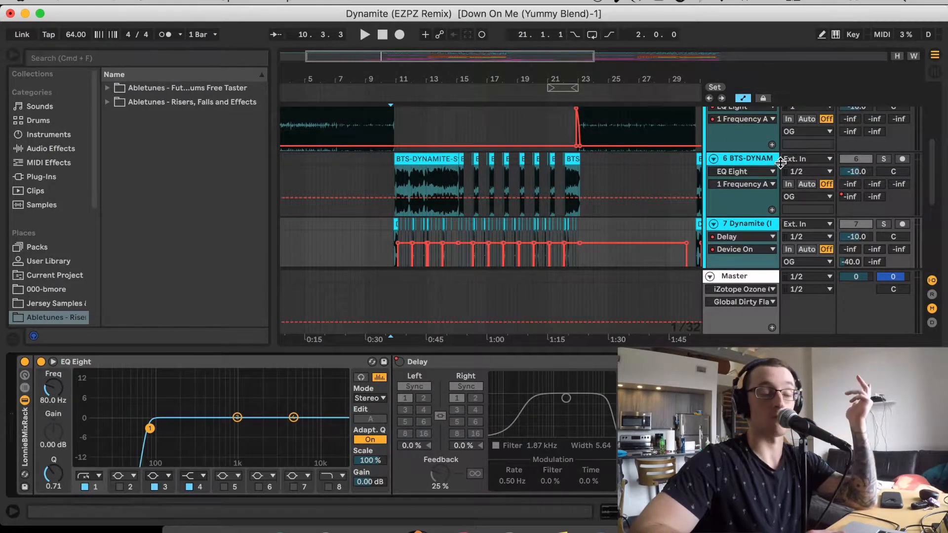
left_click(761, 164)
Set the playback position to 11.1.2 on track 7 and show the automation of its Delay's on/off switch
left_click_drag(378, 59, 413, 59)
scroll(387, 207, "down", 2)
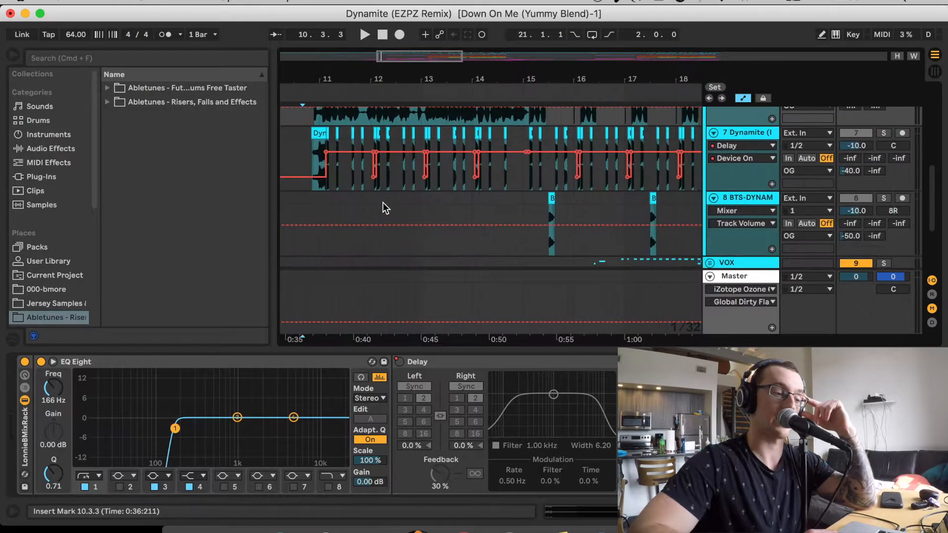
scroll(395, 188, "left", 3)
left_click(400, 191)
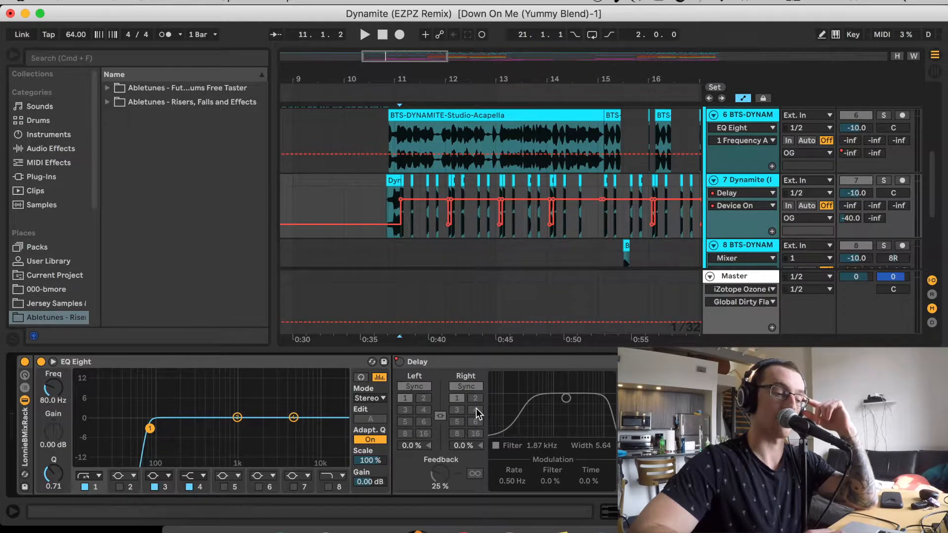
right_click(397, 360)
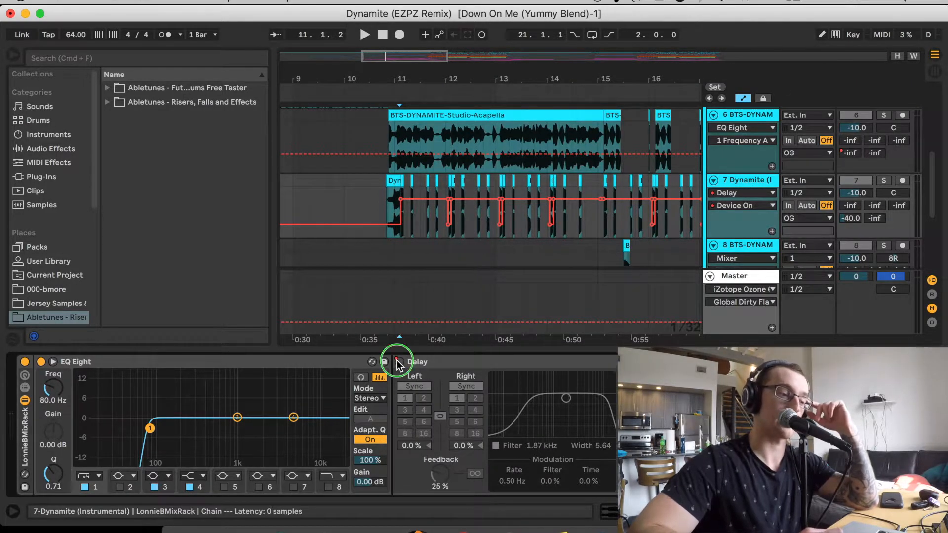
left_click(423, 374)
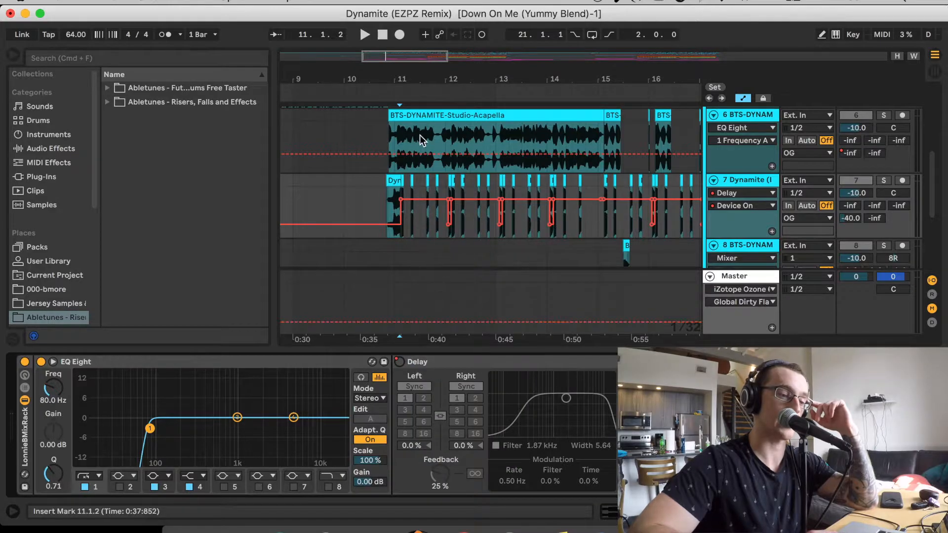
Set the playback position to 11.1.3 on track 7, where the Delay switches on, and solo the track
left_click_drag(394, 58, 394, 111)
scroll(404, 181, "left", 5)
left_click(428, 183)
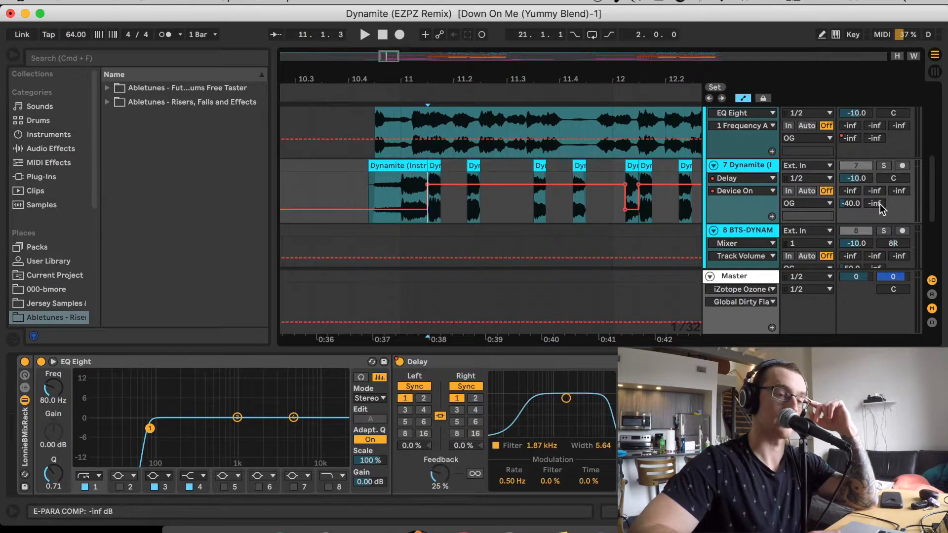
left_click(884, 166)
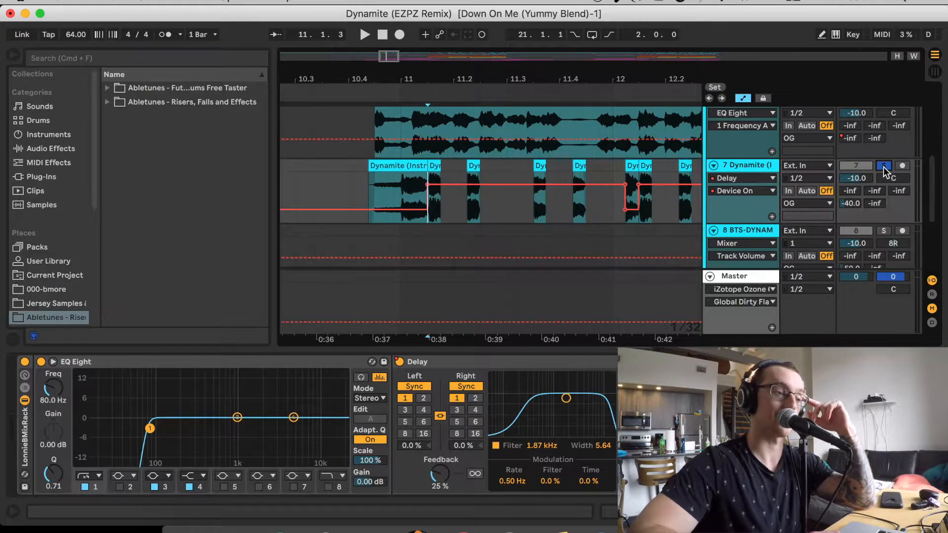
Play the soloed track 7 from 11.1.3 to hear the delayed instrumental chops, and stop
key("space")
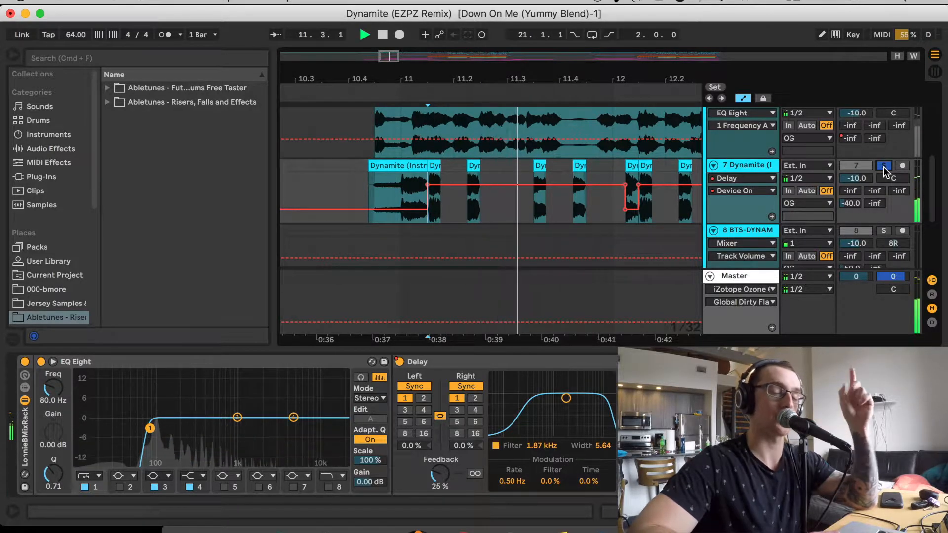
key("space")
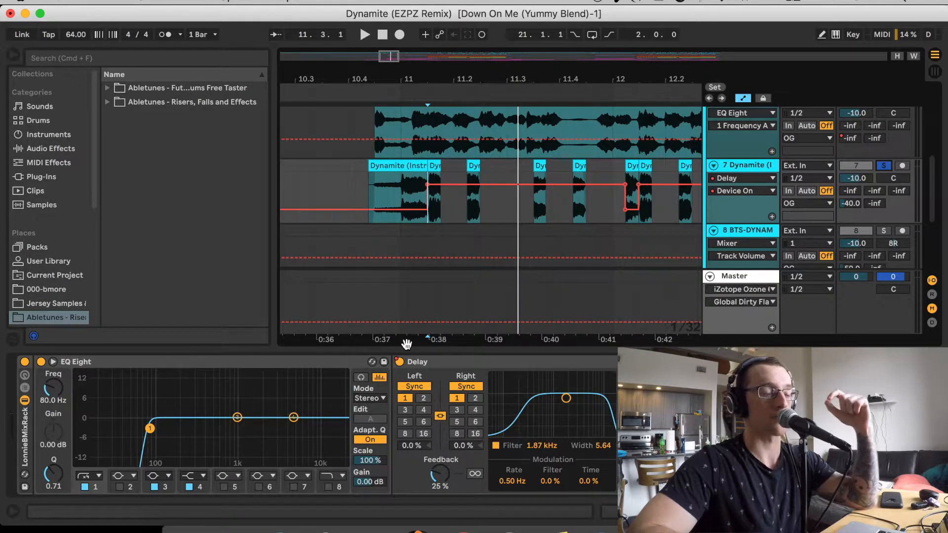
Set the playback position to 15.2.4 on track 8, solo the track and show its device chain
left_click_drag(393, 58, 391, 36)
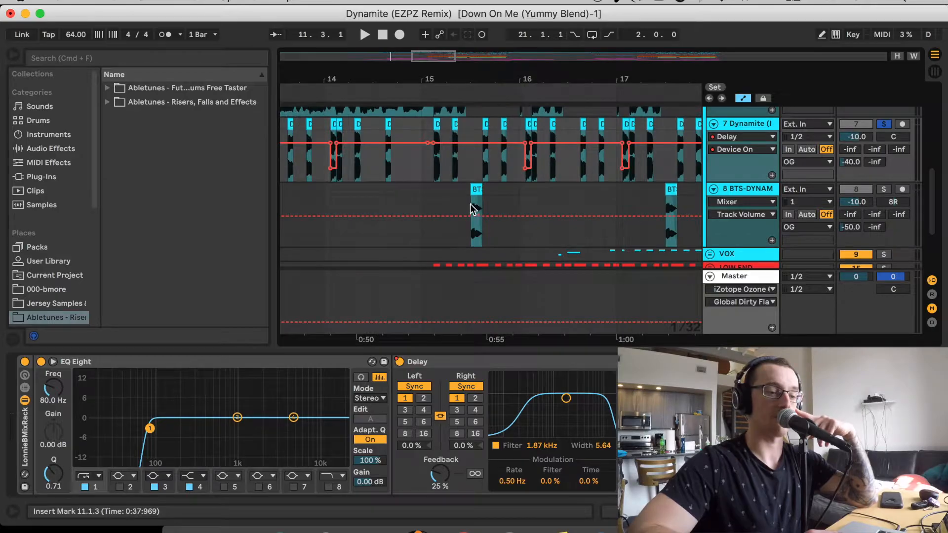
left_click(468, 204)
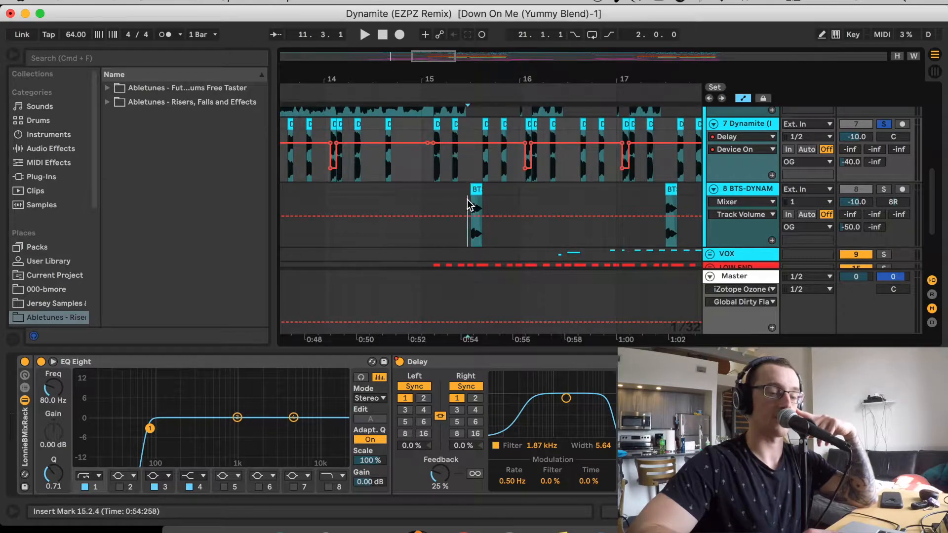
left_click(883, 189)
left_click(767, 190)
Examine how the clips of tracks 5, 6 and 7 alternate through the drop and the section after it
left_click_drag(434, 58, 435, 31)
scroll(505, 163, "up", 5)
scroll(504, 163, "right", 3)
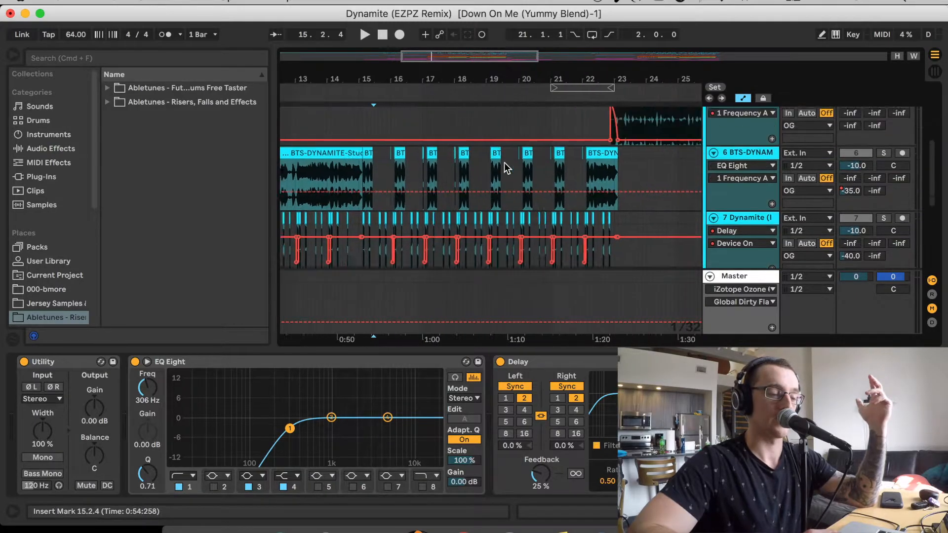
scroll(505, 163, "down", 2)
scroll(504, 163, "right", 8)
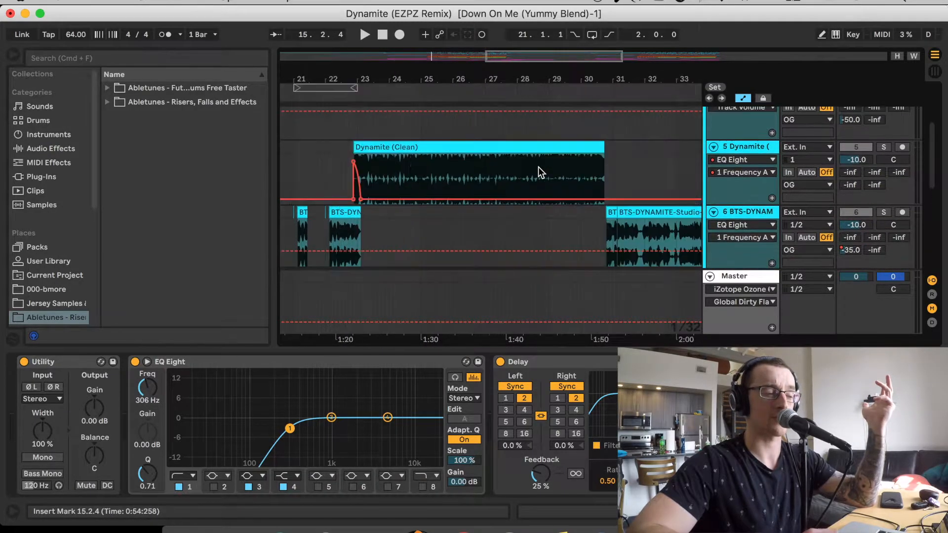
scroll(538, 172, "left", 3)
scroll(538, 172, "down", 1)
Solo track 5 and play it from 22.4.2 through the EQ Eight frequency sweep at the start of the Dynamite (Clean) clip
left_click(376, 167)
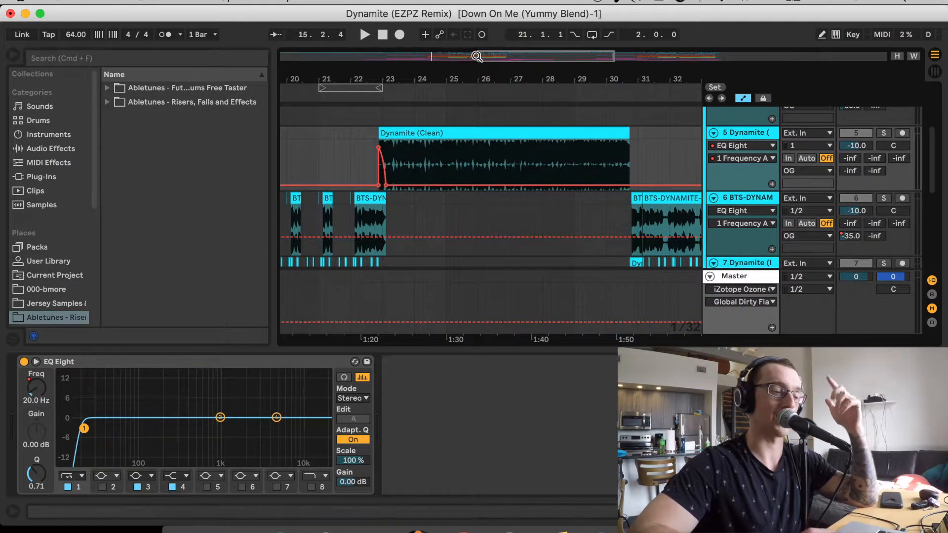
left_click_drag(375, 79, 526, 129)
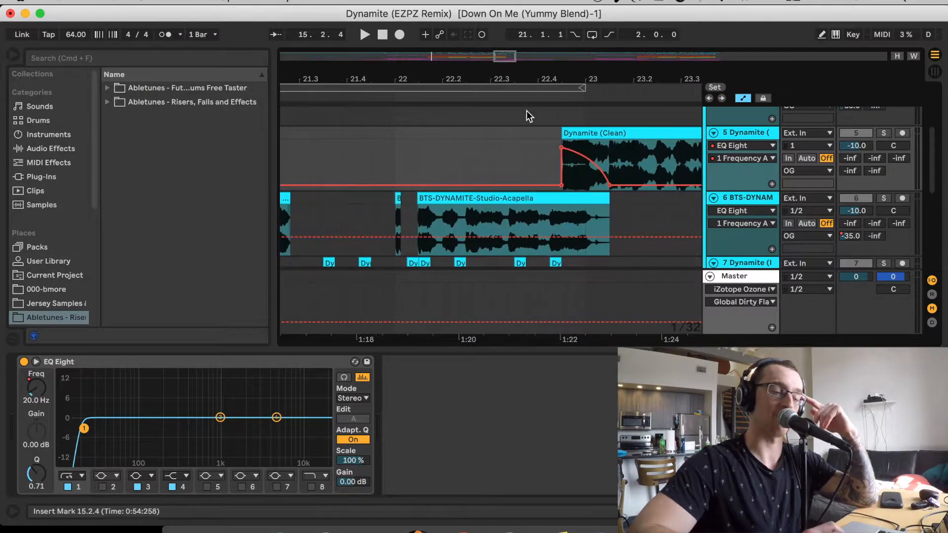
left_click(551, 155)
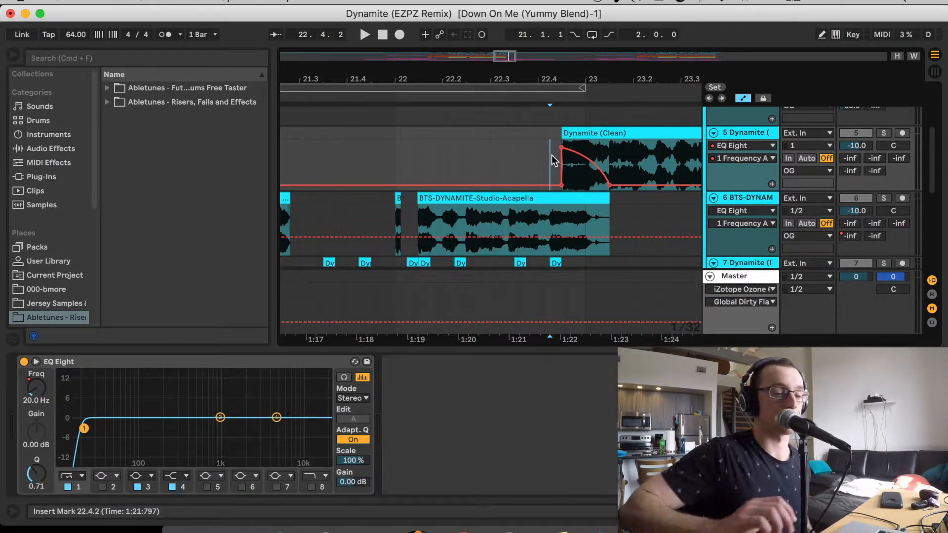
left_click(883, 133)
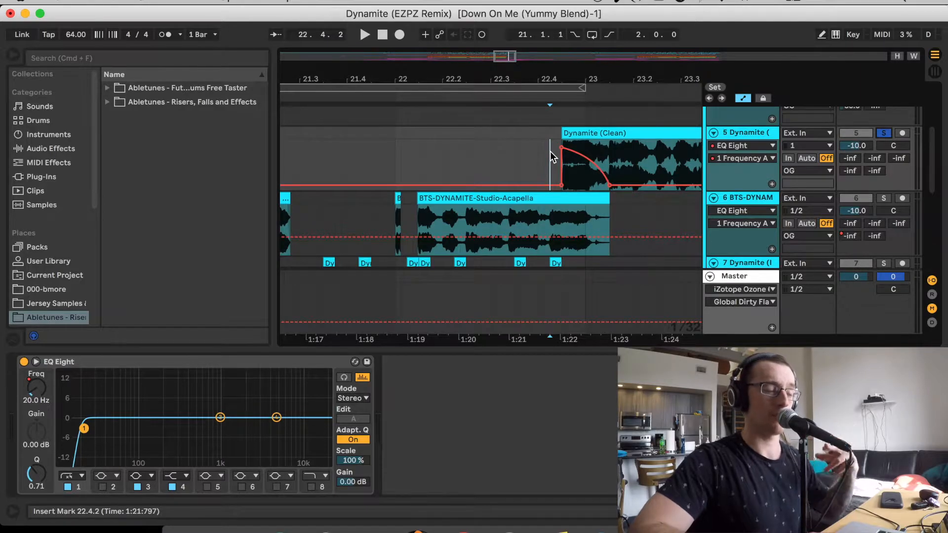
key("space")
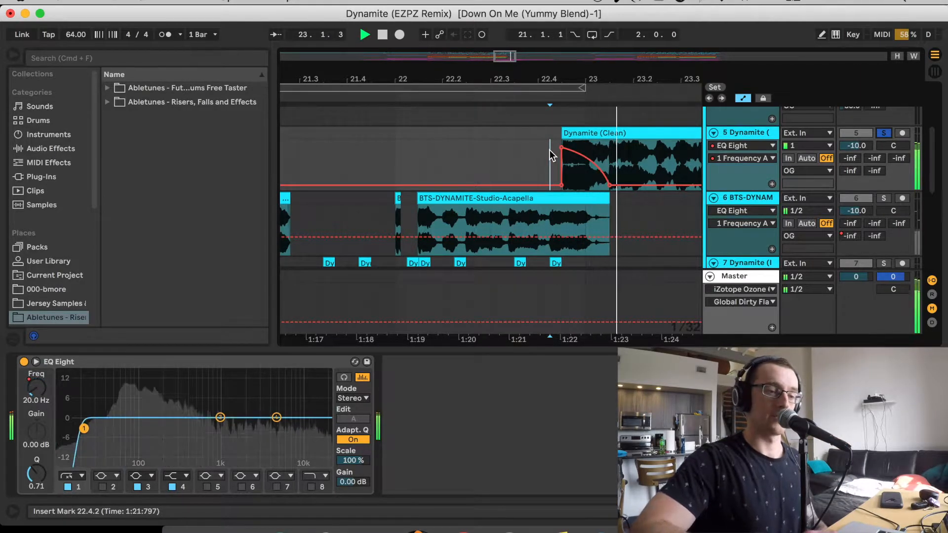
key("space")
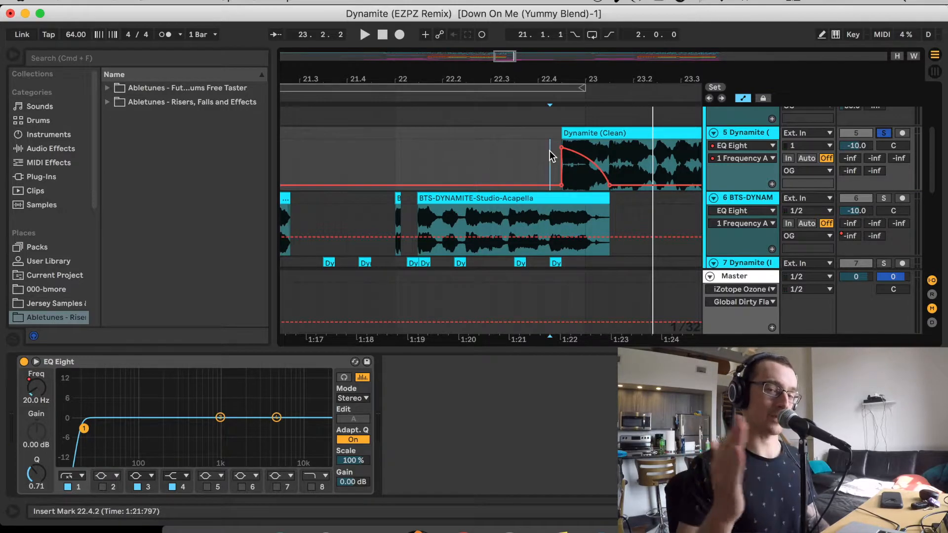
Collapse the OG group and expand the VOX group
scroll(501, 202, "down", 15)
scroll(501, 202, "up", 10)
scroll(502, 203, "down", 4)
scroll(502, 202, "up", 6)
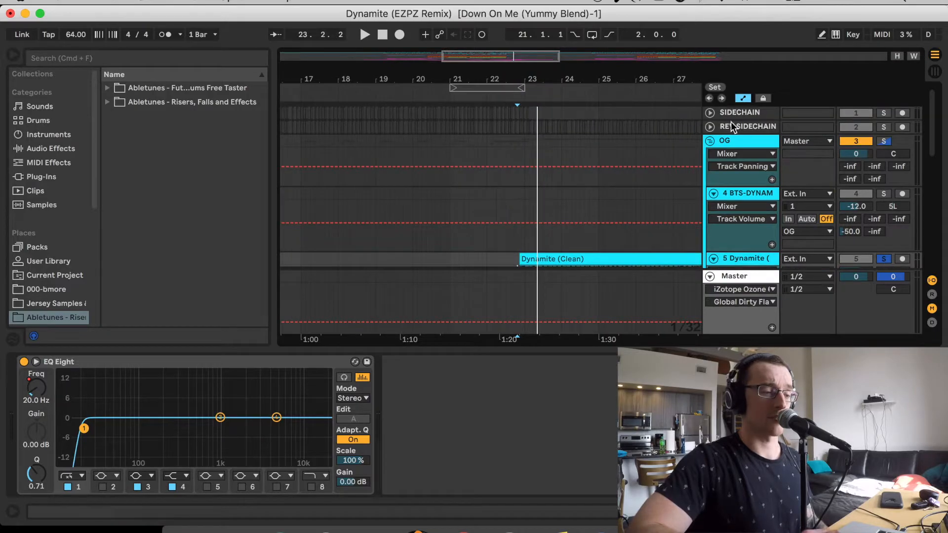
left_click(710, 141)
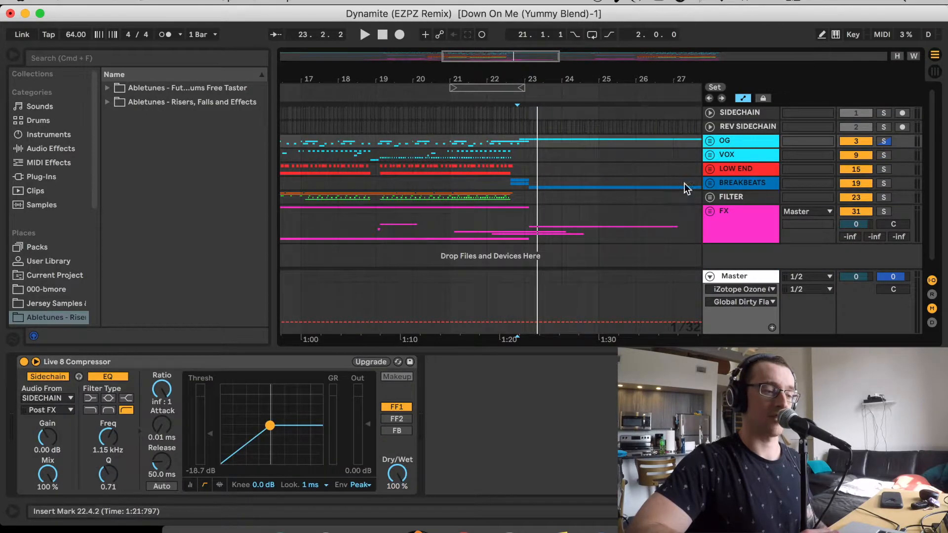
left_click(710, 155)
Set the playback position to 21.1.2 on track 10 "back it up" and examine its device chain
scroll(607, 174, "down", 5)
left_click(519, 144)
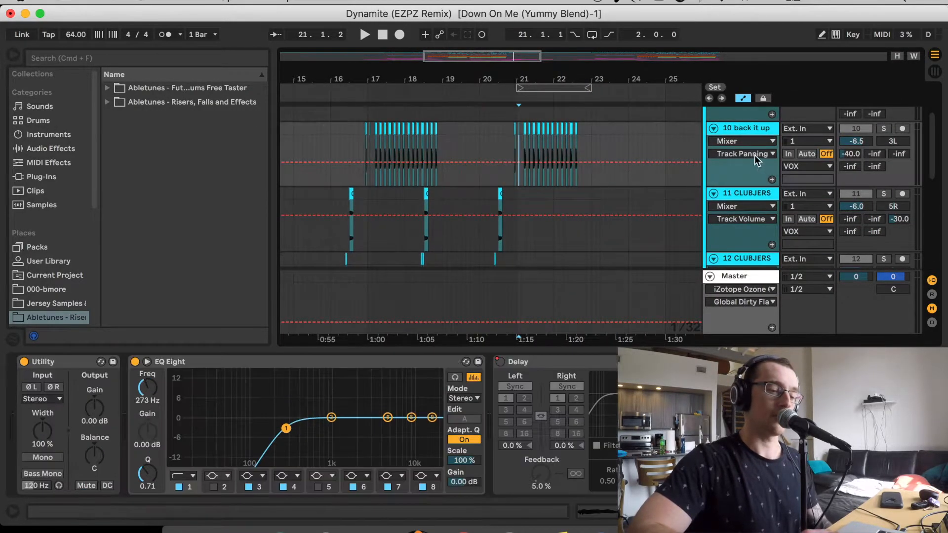
scroll(475, 425, "right", 4)
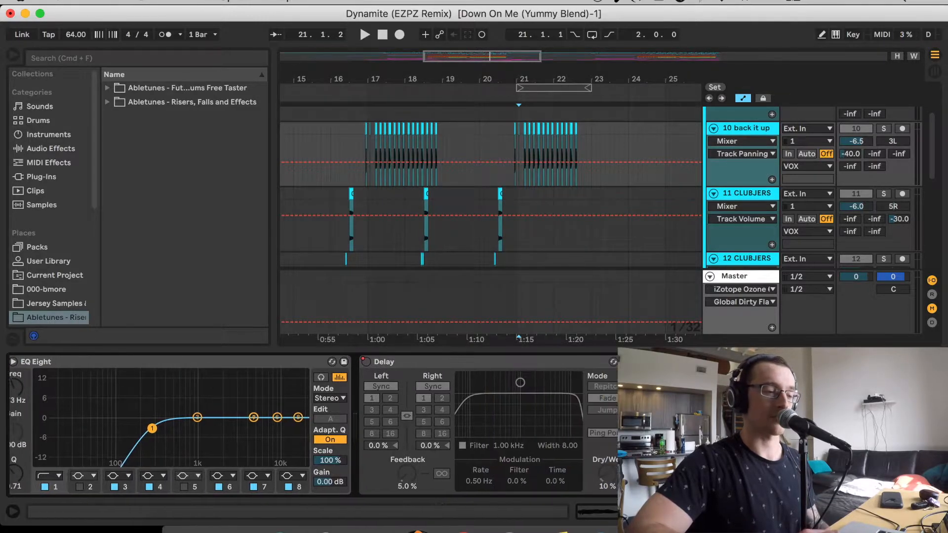
Show the device chains of track 11 at 16.2.3 and of the Vox track 13 at 19.1.2
scroll(576, 164, "down", 3)
scroll(576, 164, "left", 3)
left_click(438, 159)
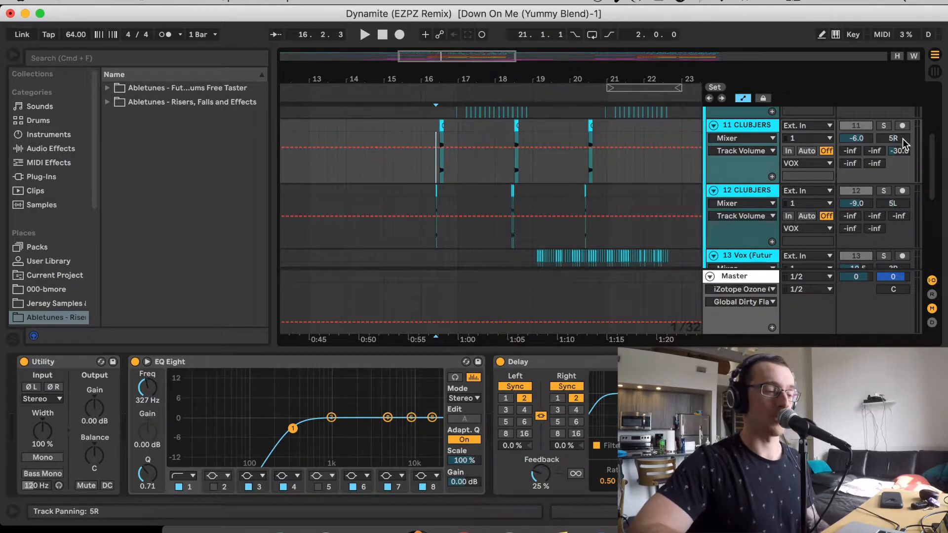
left_click_drag(446, 60, 446, 90)
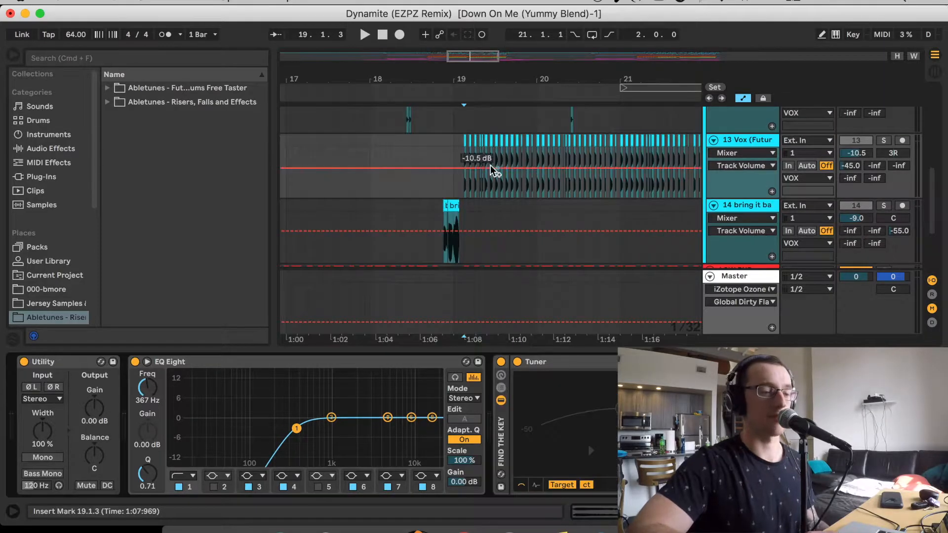
left_click(458, 153)
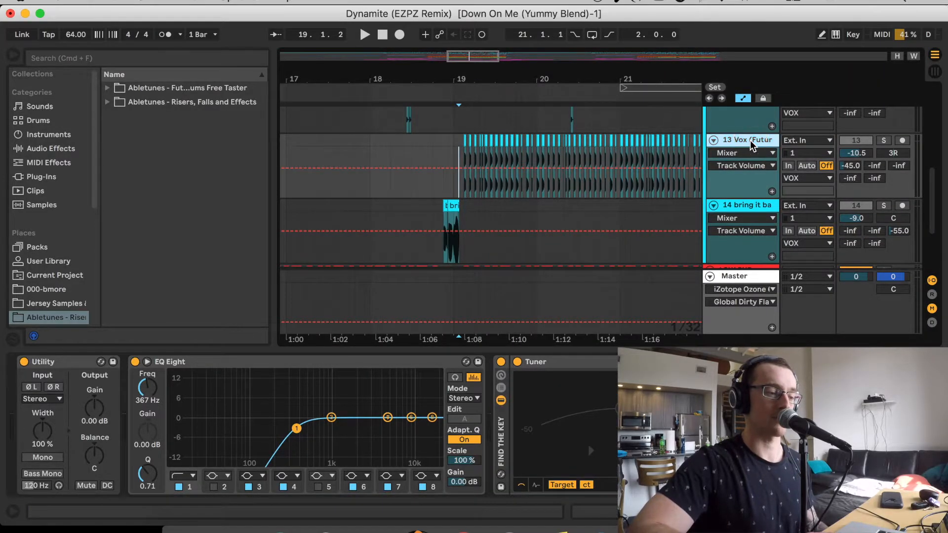
Solo track 14 in the VOX group and play its clip from 18.4.3
left_click(443, 212)
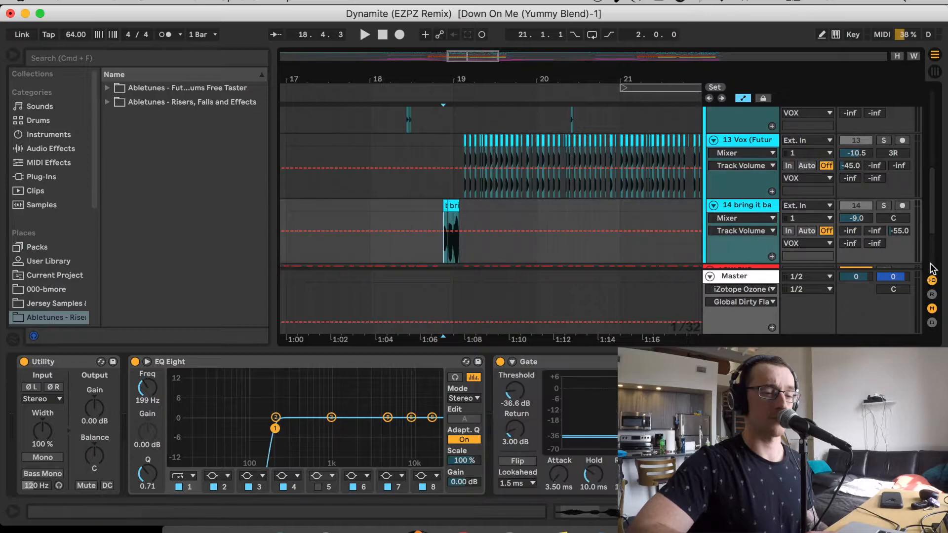
left_click(883, 205)
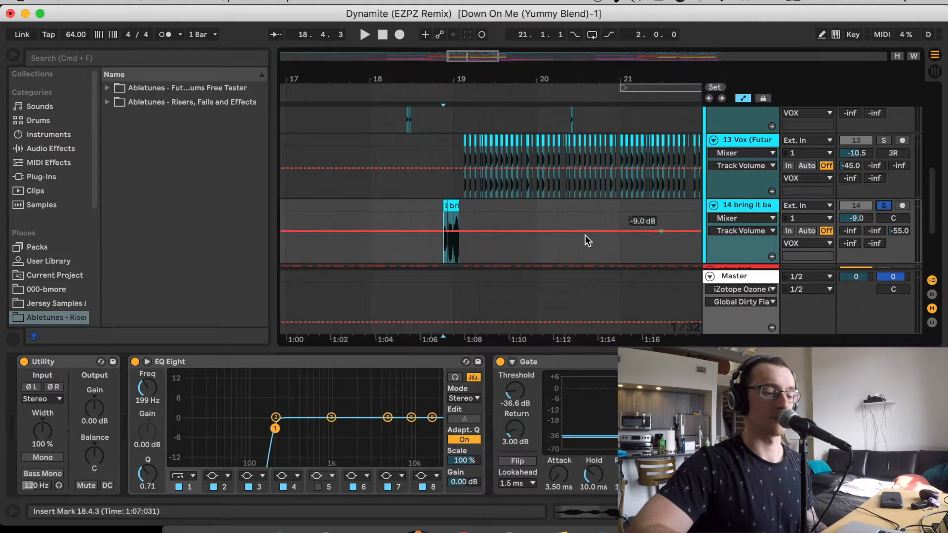
key("space")
key("space")
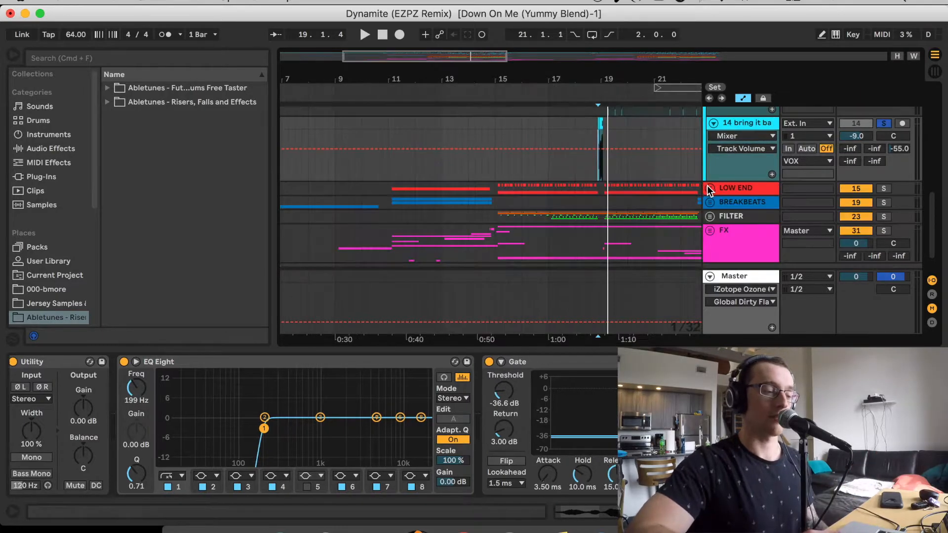
Expand the LOW END group and solo track 16, the SLIINK drum loop, with playback from where its first clip starts
left_click(709, 187)
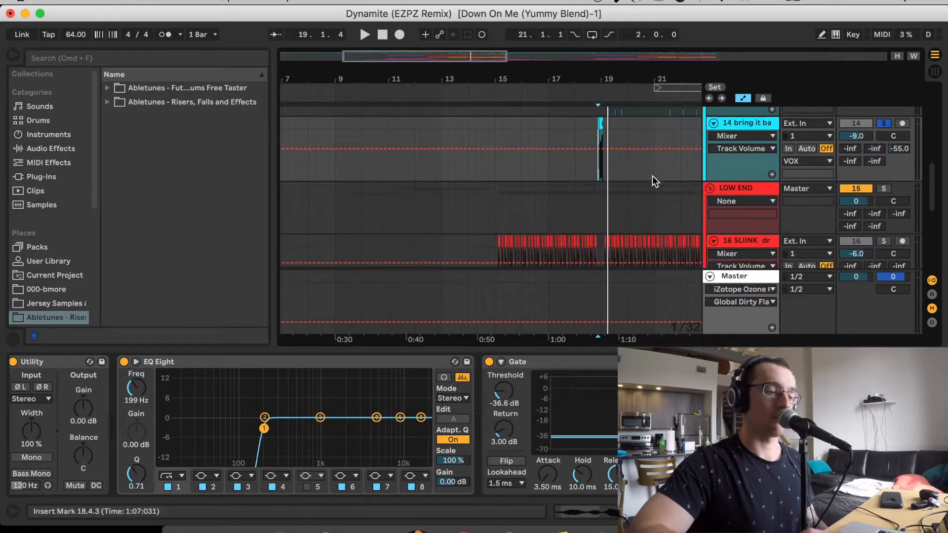
scroll(564, 158, "down", 5)
left_click(483, 132)
left_click(884, 131)
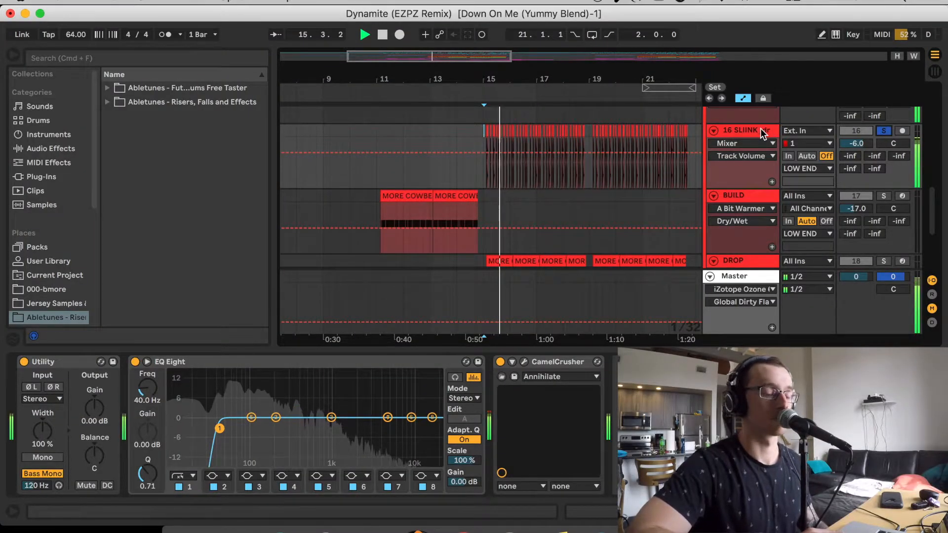
Set the playback position to 15.1.3 on track 16 and inspect the settings of its CamelCrusher plug-in
scroll(356, 170, "up", 5)
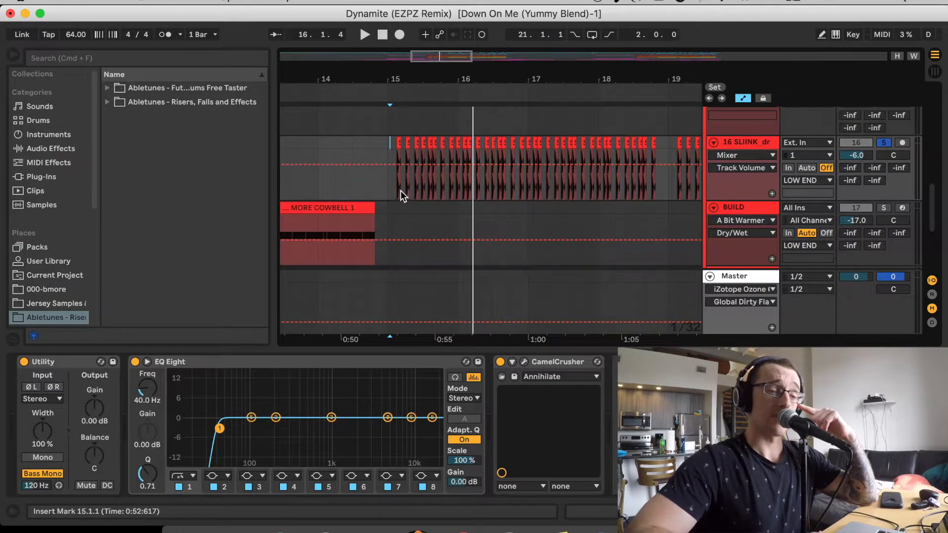
left_click(396, 180)
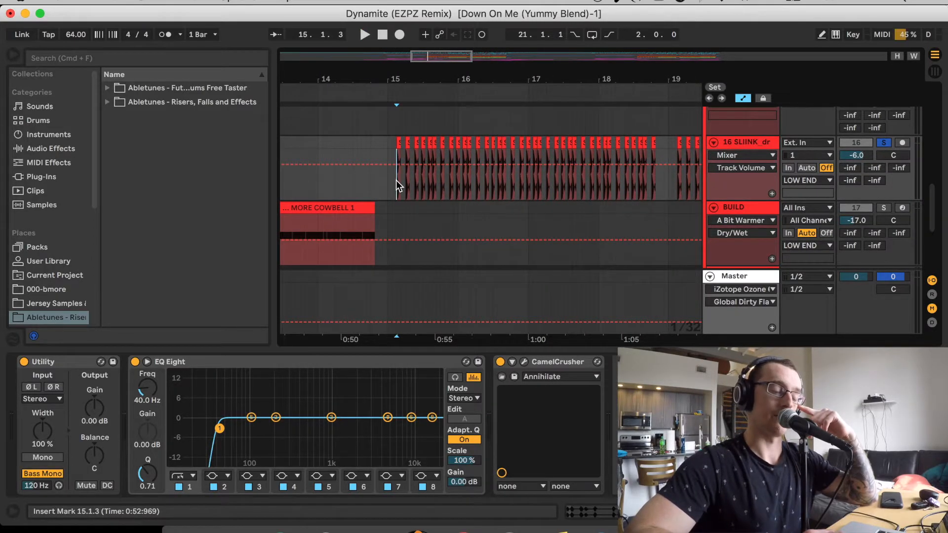
left_click(525, 361)
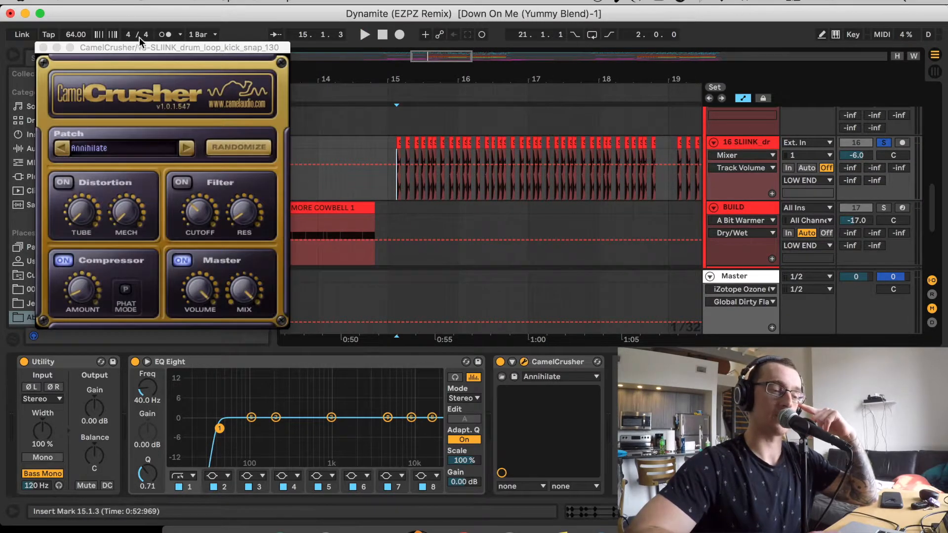
left_click_drag(168, 52, 354, 48)
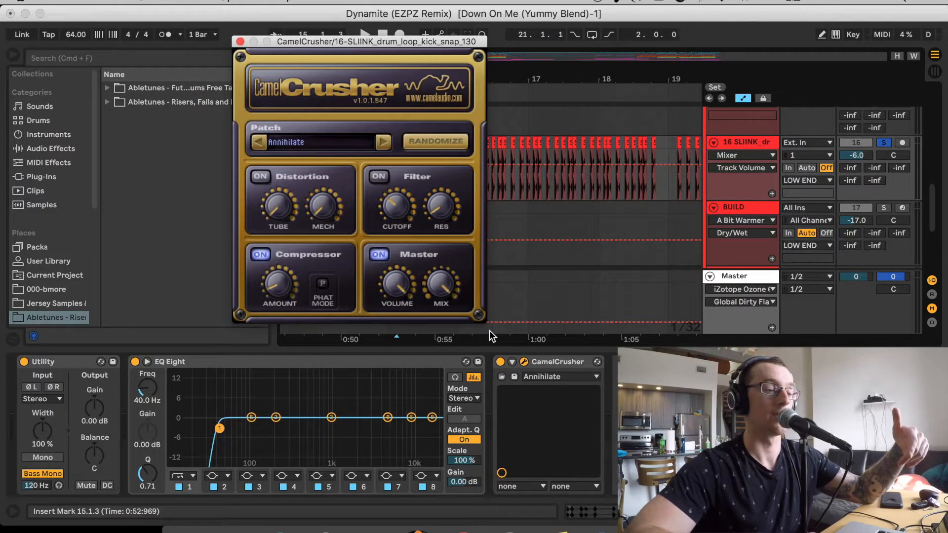
left_click(240, 42)
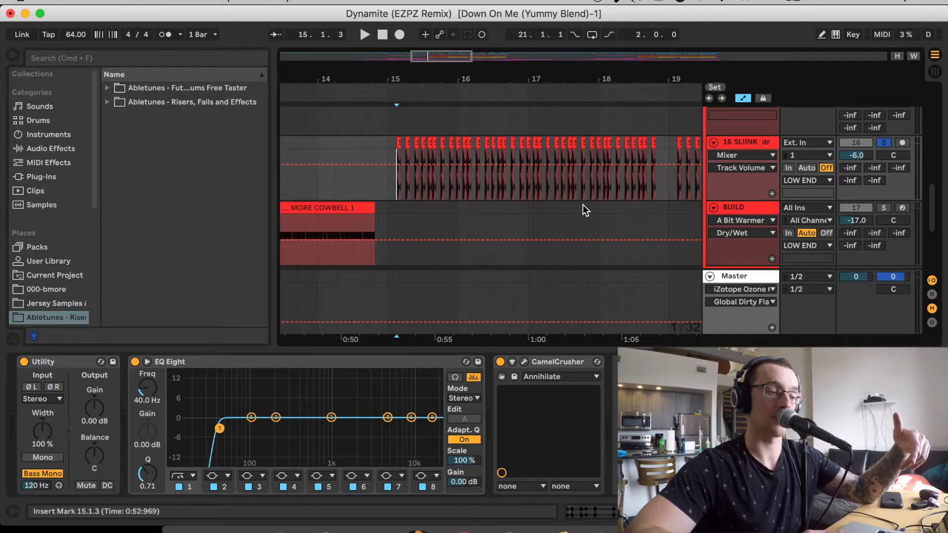
Set the playback position to 15.1.1 on the DROP track and examine its device chain from the kick sampler to A Bit Warmer
scroll(582, 205, "down", 4)
scroll(583, 205, "down", 1)
left_click(408, 134)
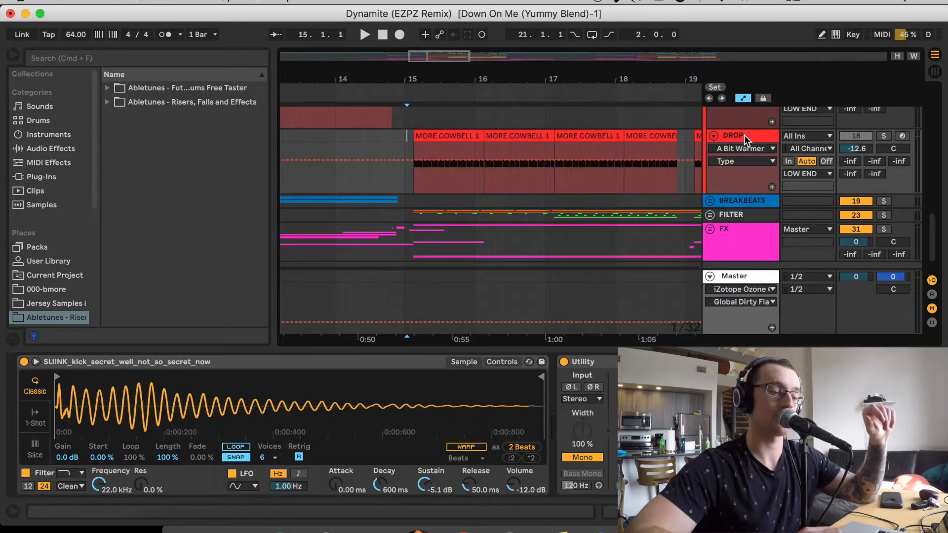
left_click(744, 135)
scroll(537, 444, "right", 5)
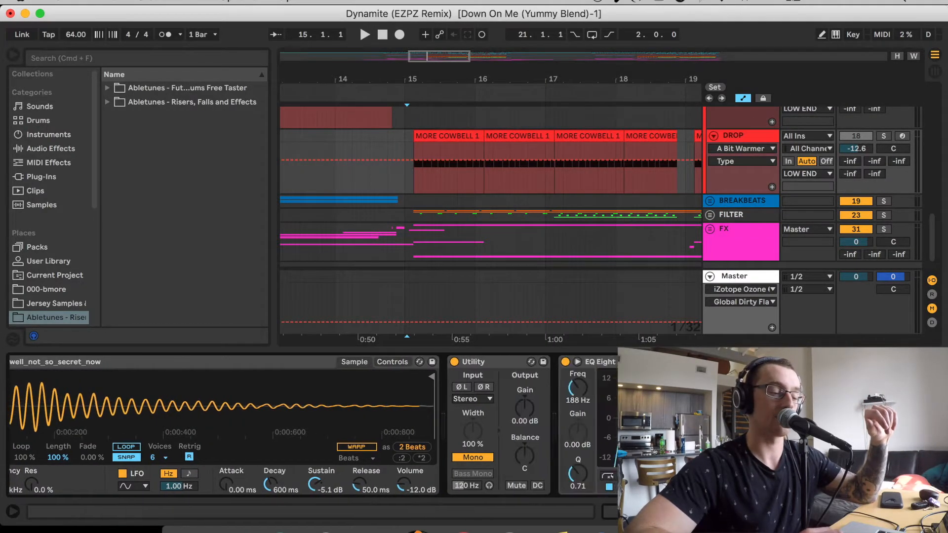
scroll(537, 444, "right", 2)
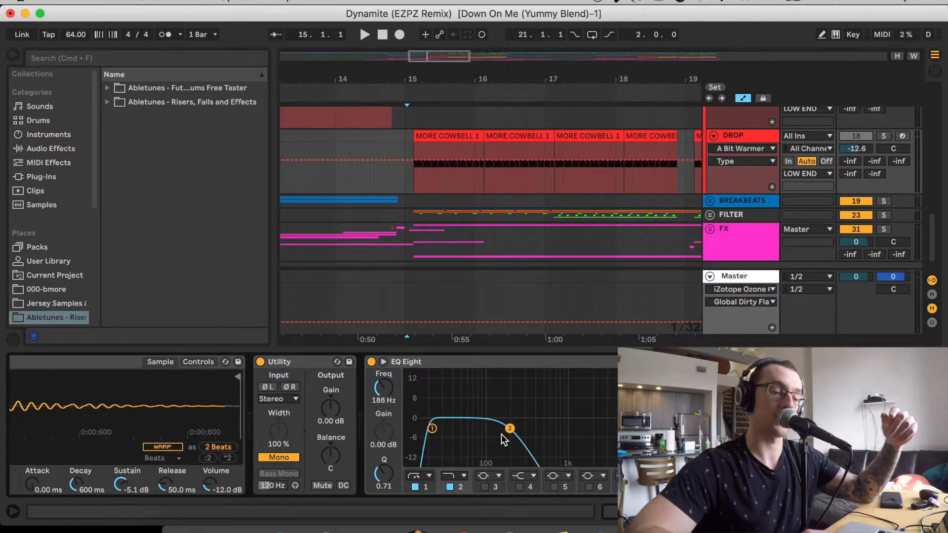
scroll(502, 434, "right", 6)
scroll(545, 391, "right", 2)
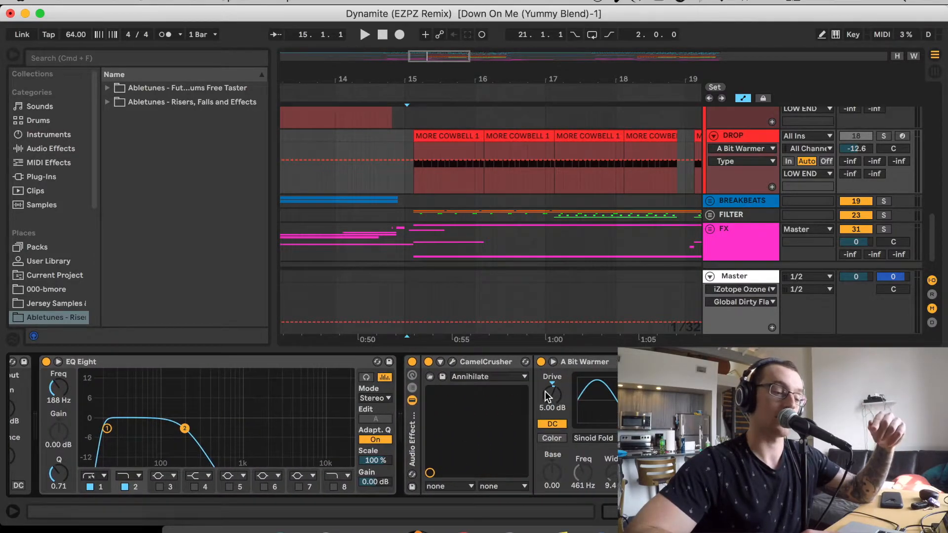
Inspect the CamelCrusher settings on the DROP track, close the plug-in window and solo the track
left_click(458, 362)
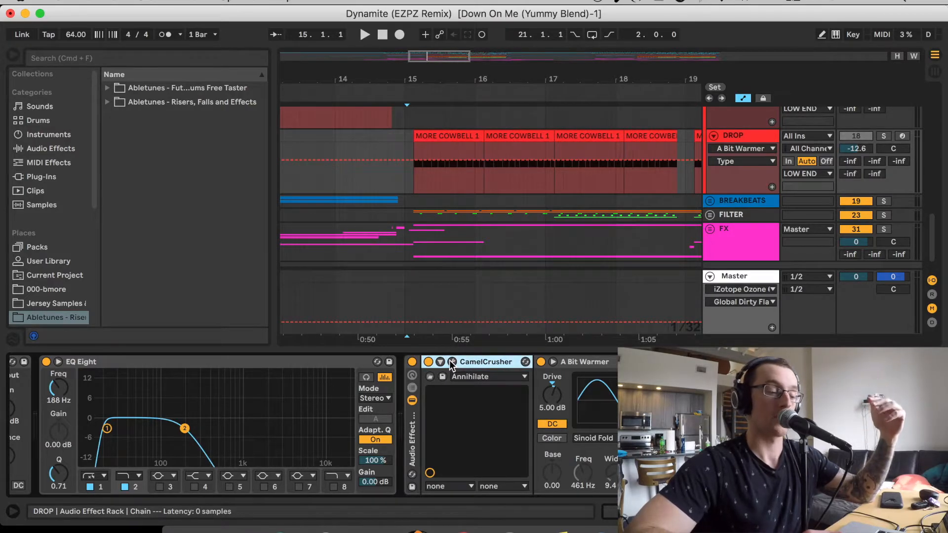
left_click(452, 362)
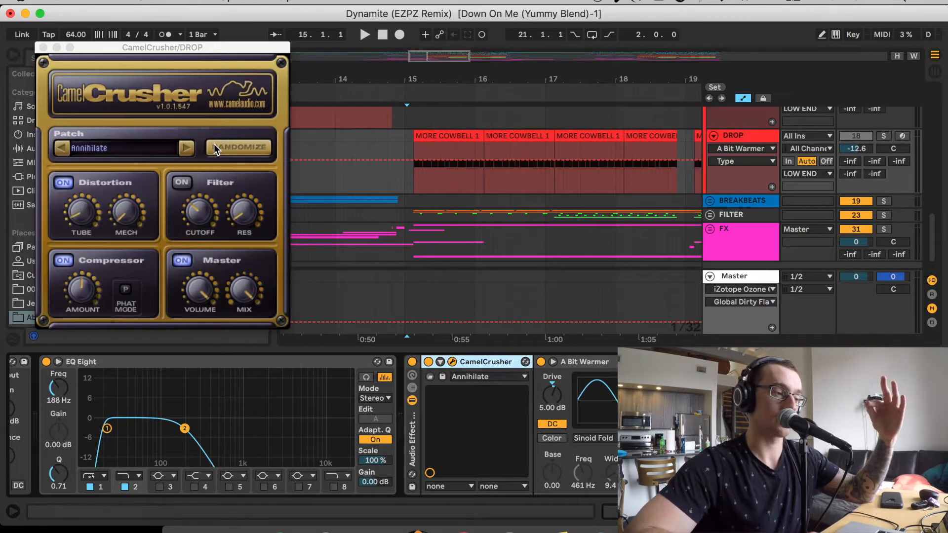
left_click_drag(144, 50, 278, 37)
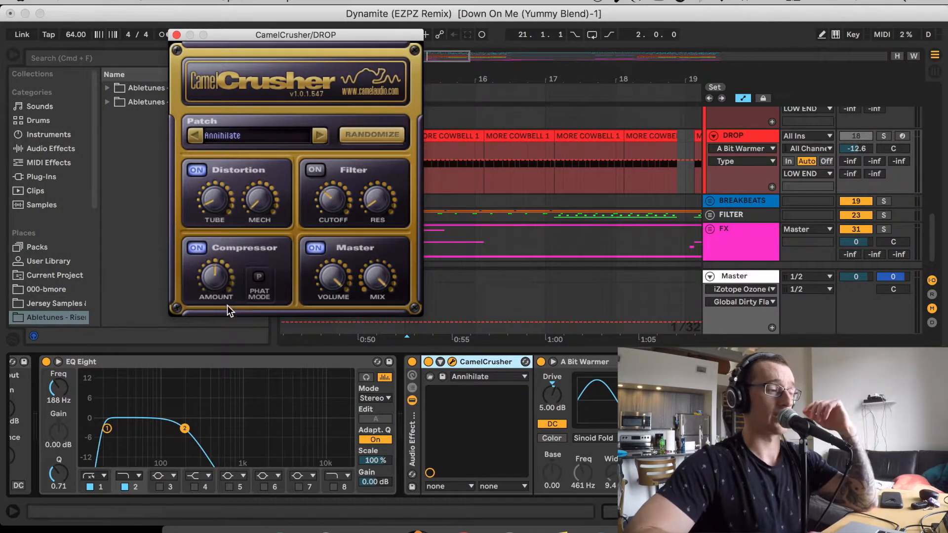
left_click(178, 34)
left_click(884, 135)
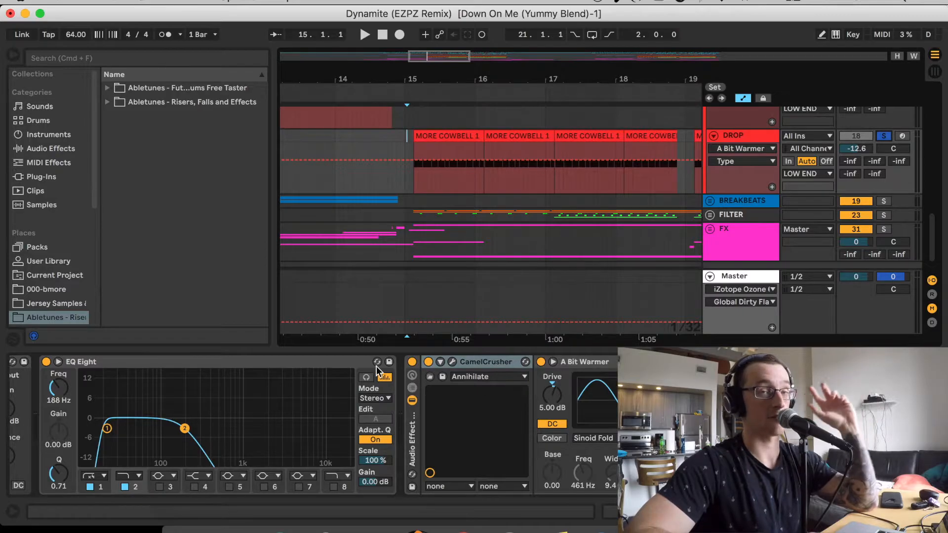
Play the soloed DROP track and switch its CamelCrusher and A Bit Warmer effect rack off and on to compare the sound
key("space")
left_click(412, 362)
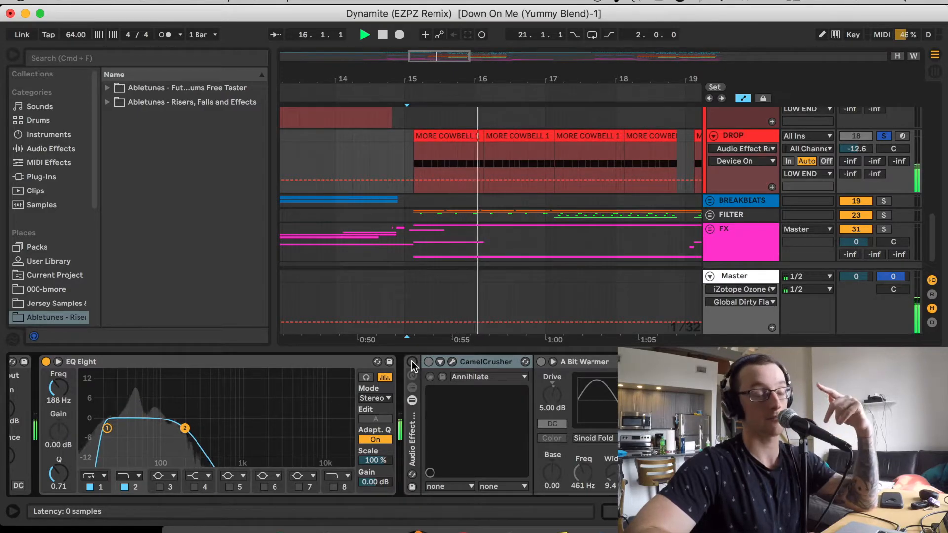
left_click(413, 363)
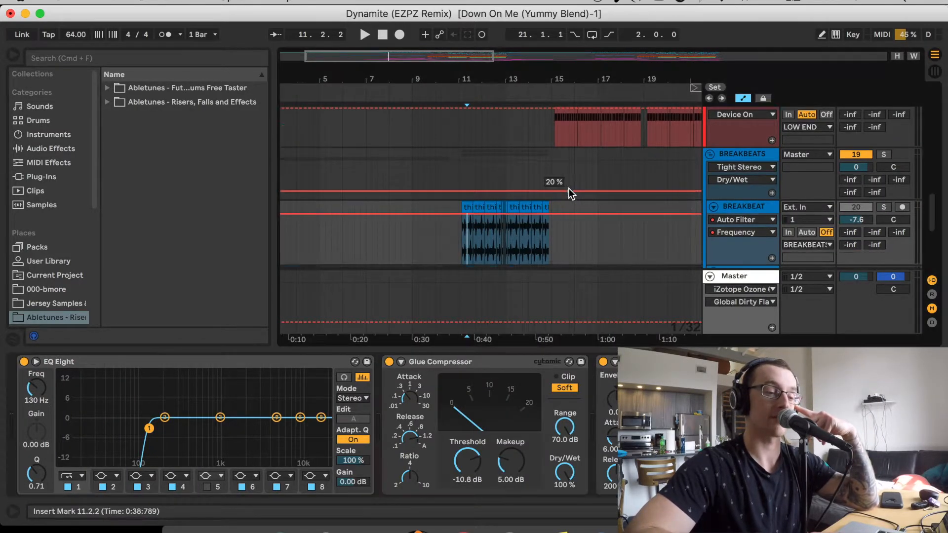
Solo BREAKBEAT track 20 and listen to it from 11.1.2, just before its first clip
left_click(884, 141)
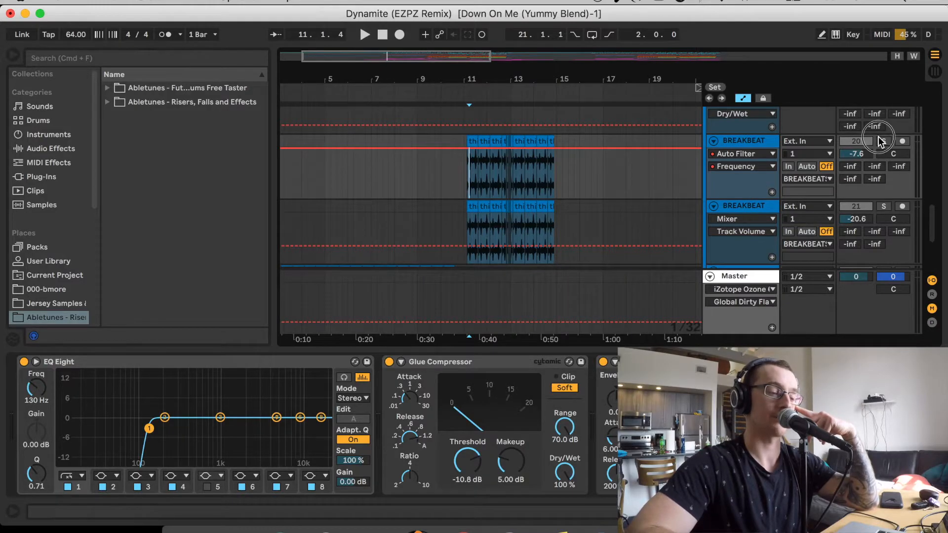
left_click(466, 172)
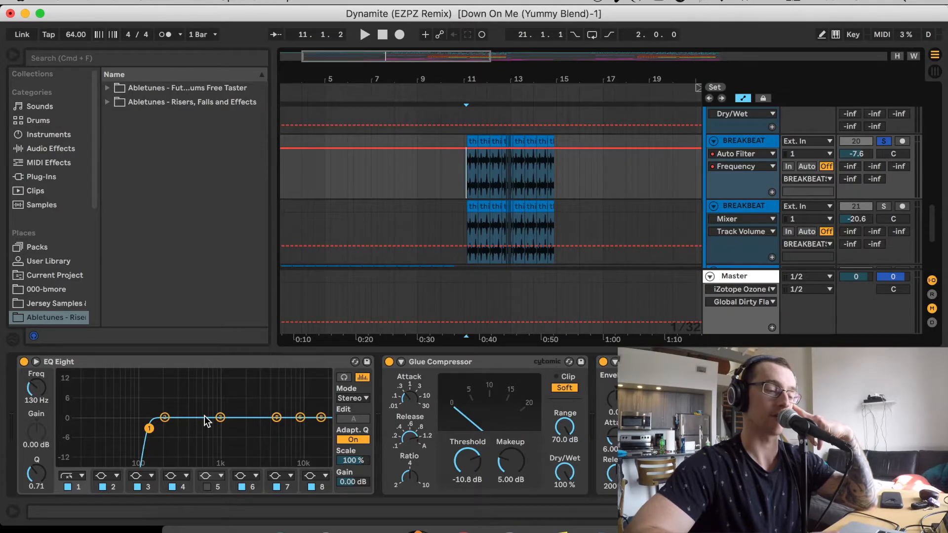
key("space")
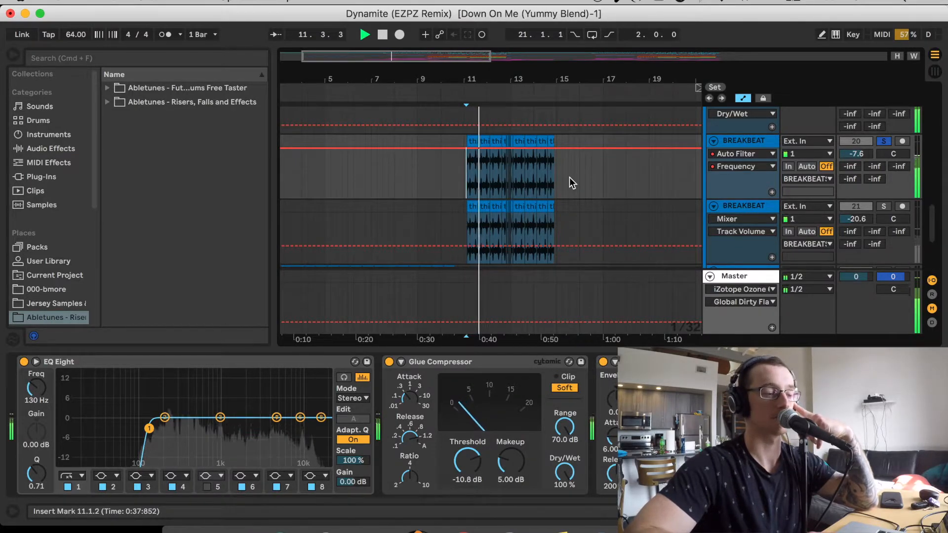
key("space")
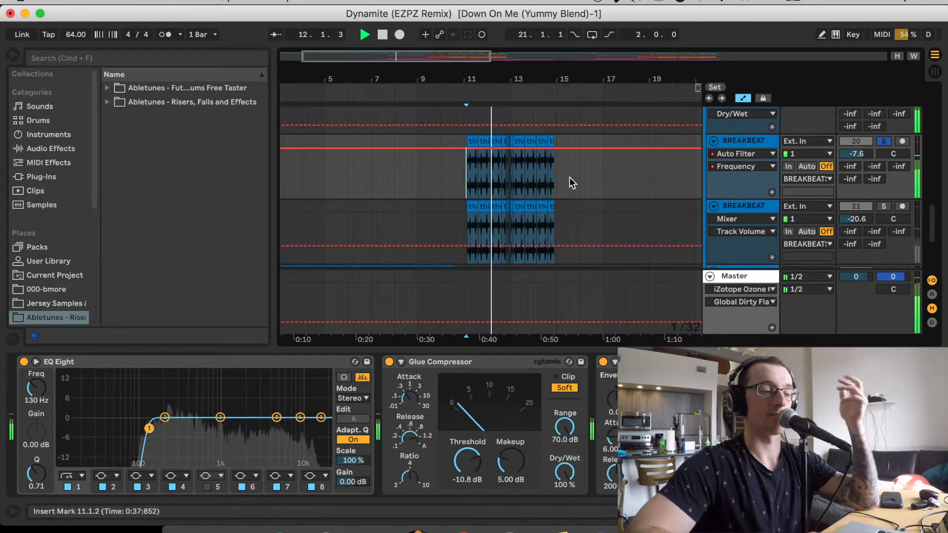
Solo track 22, the bmore break, show its device chain and set the playback position at its first clip
scroll(570, 178, "down", 3)
scroll(569, 177, "left", 2)
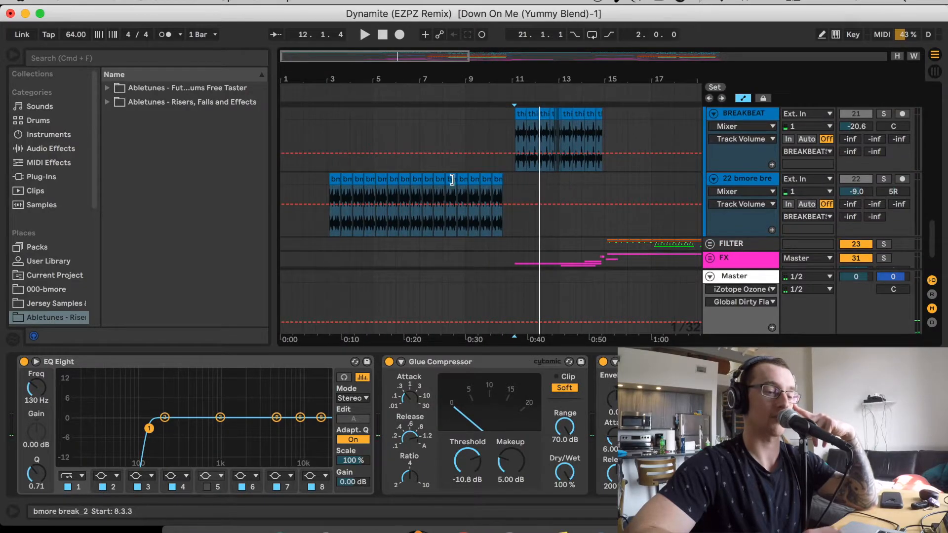
left_click(419, 185)
left_click(884, 179)
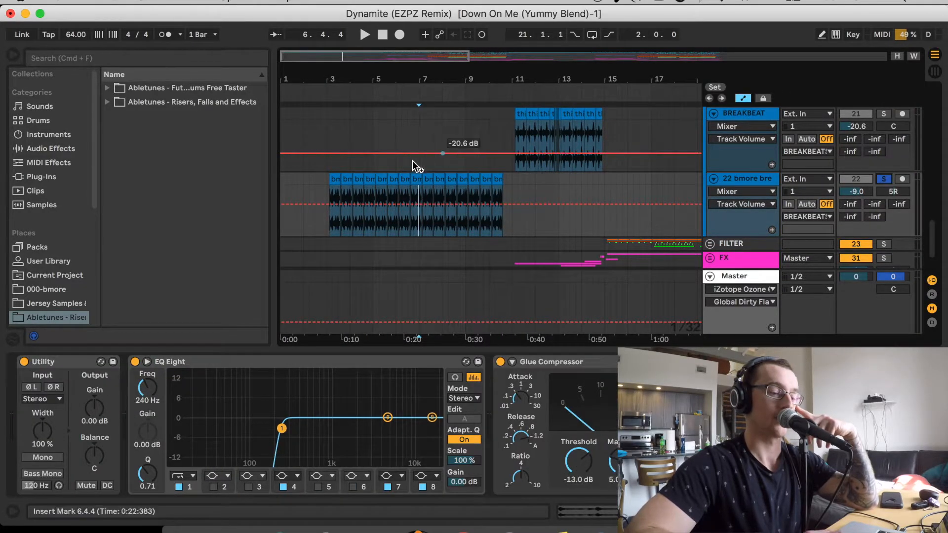
left_click(329, 190)
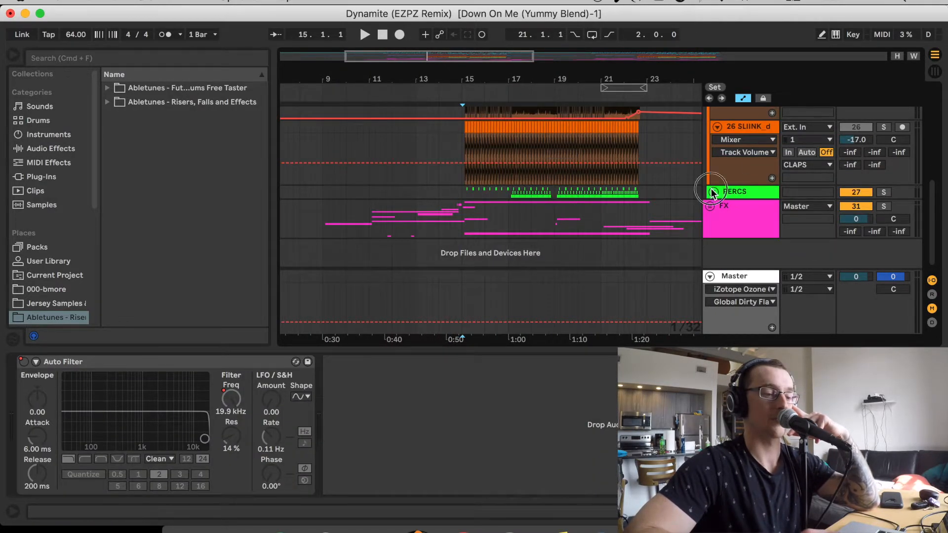
Expand the PERCS group, set the playback position to 15.1.2 and inspect the device chains of clap tracks 25 and 26
left_click(712, 193)
scroll(596, 196, "up", 5)
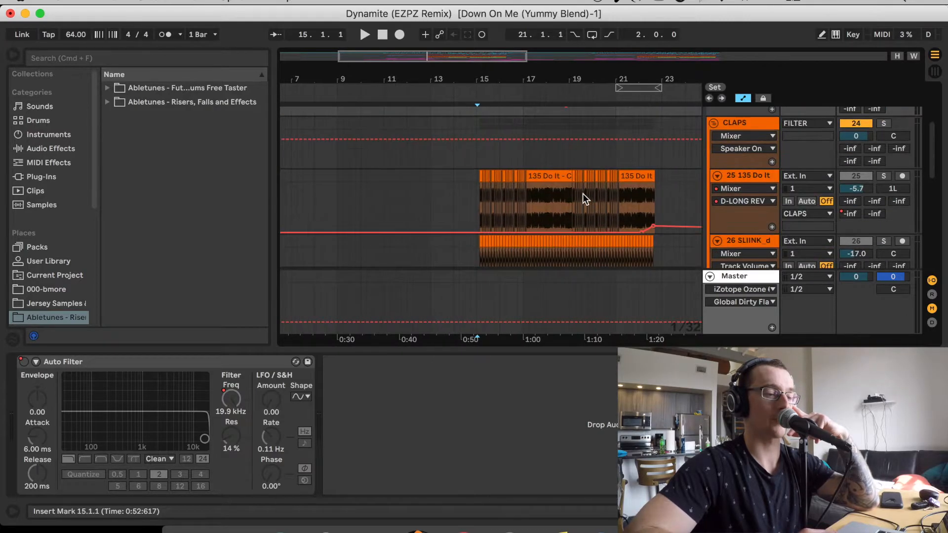
left_click(478, 191)
left_click(733, 123)
left_click(742, 173)
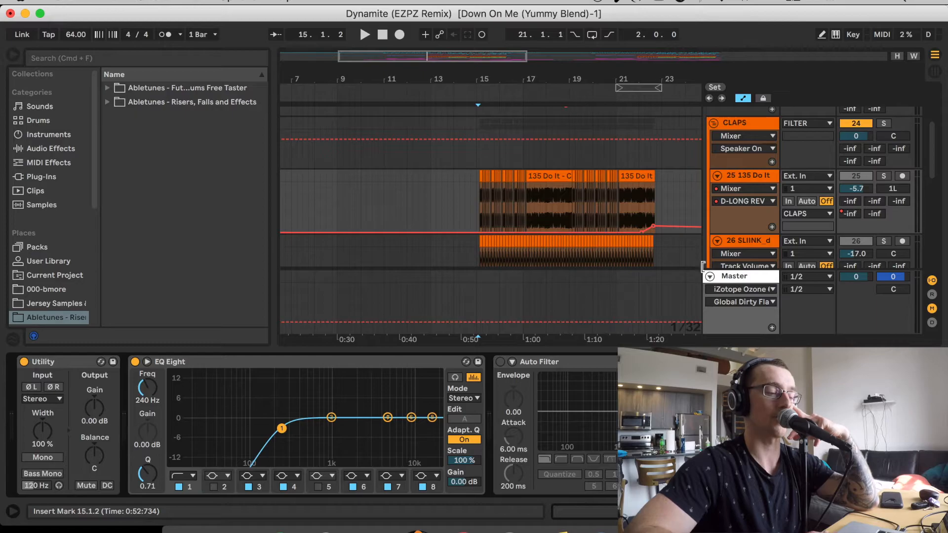
left_click(750, 243)
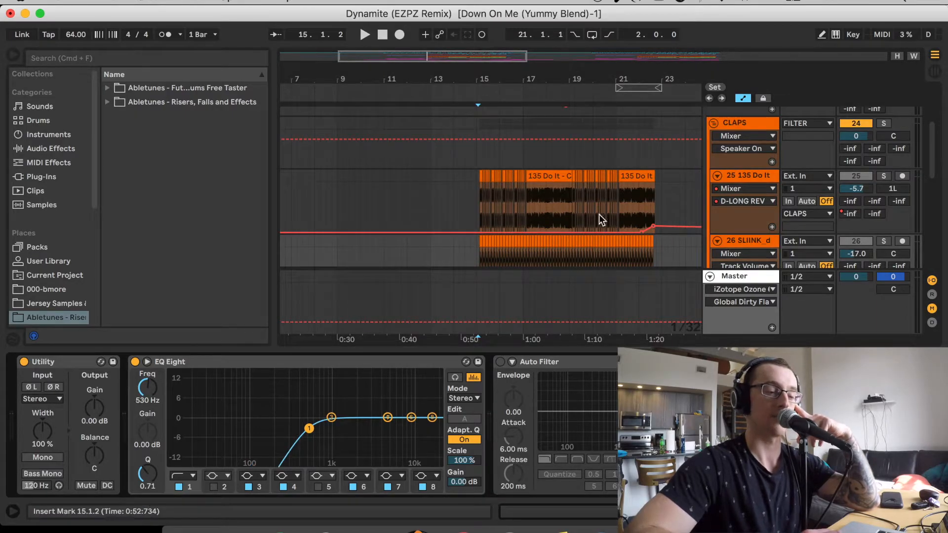
Look over the CLAPS and PERCS tracks inside the FILTER group and show the group's Auto Filter
scroll(640, 189, "down", 2)
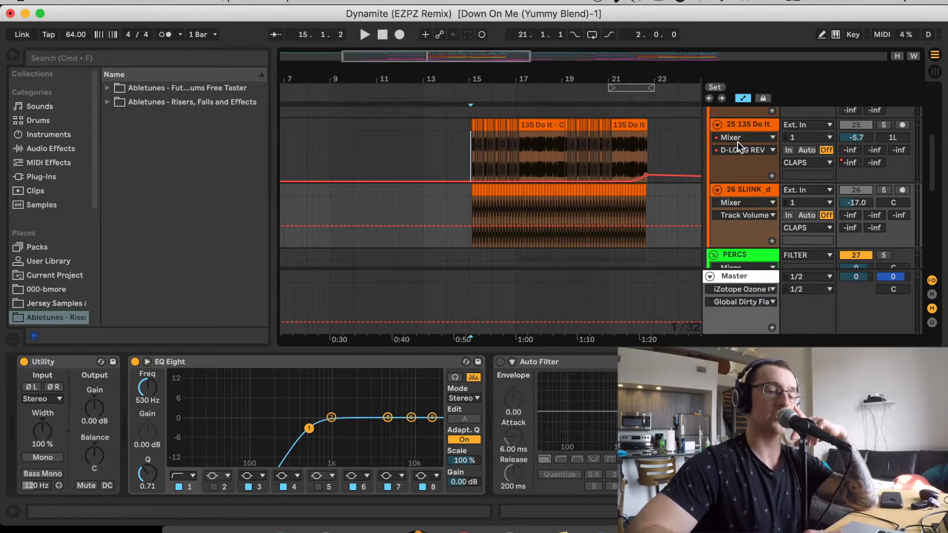
scroll(737, 135, "up", 4)
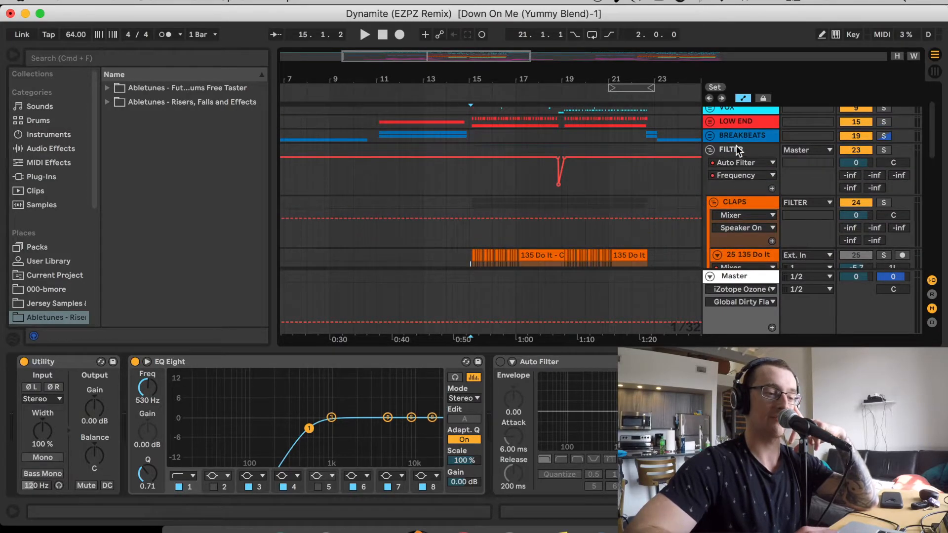
scroll(736, 144, "down", 6)
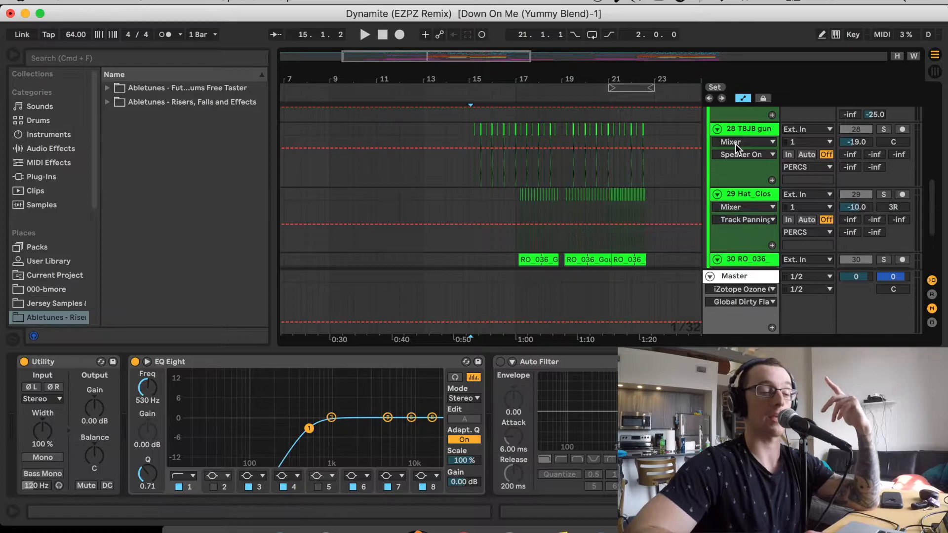
scroll(736, 144, "up", 3)
scroll(736, 143, "up", 5)
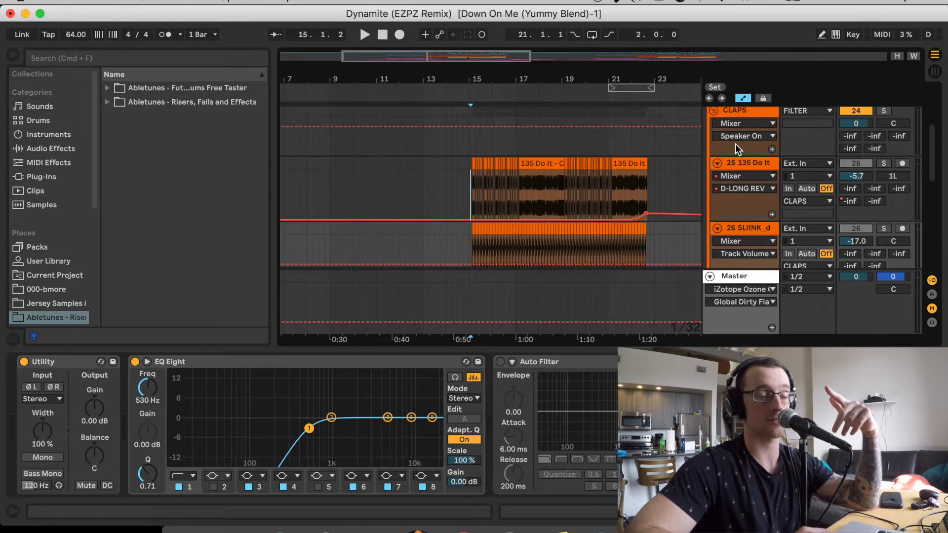
left_click(736, 144)
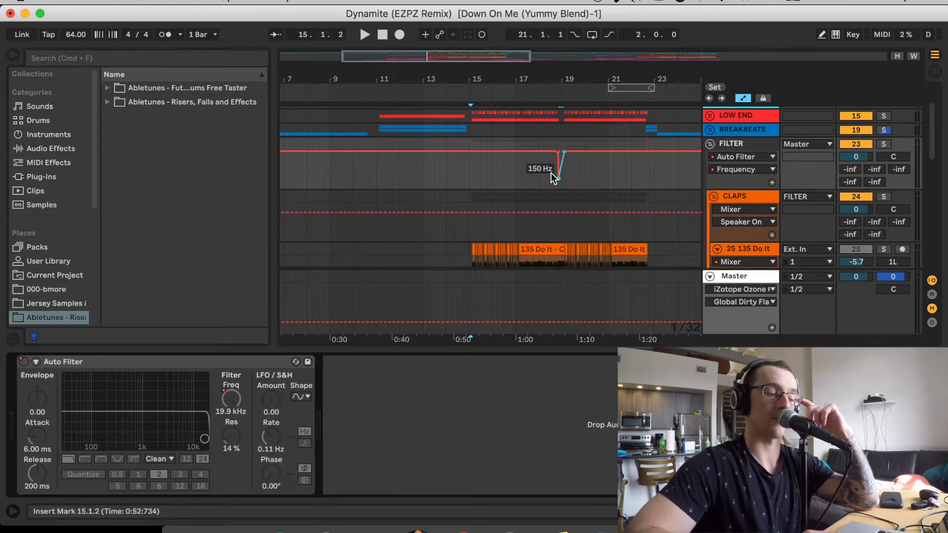
Solo the FILTER group, listen to its Auto Filter frequency dip before bar 19 from 18.4.1, and turn the solo off
left_click(482, 50)
left_click_drag(482, 51, 482, 143)
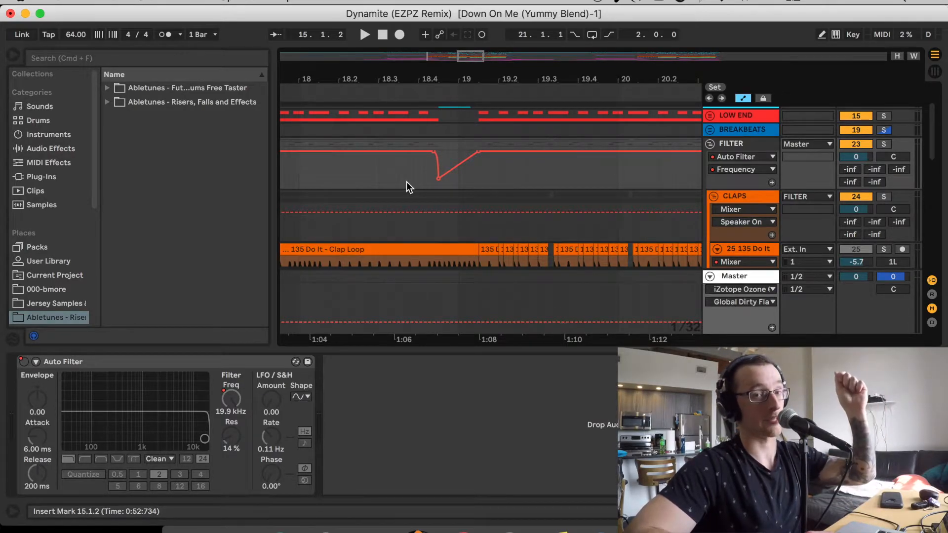
left_click(420, 174)
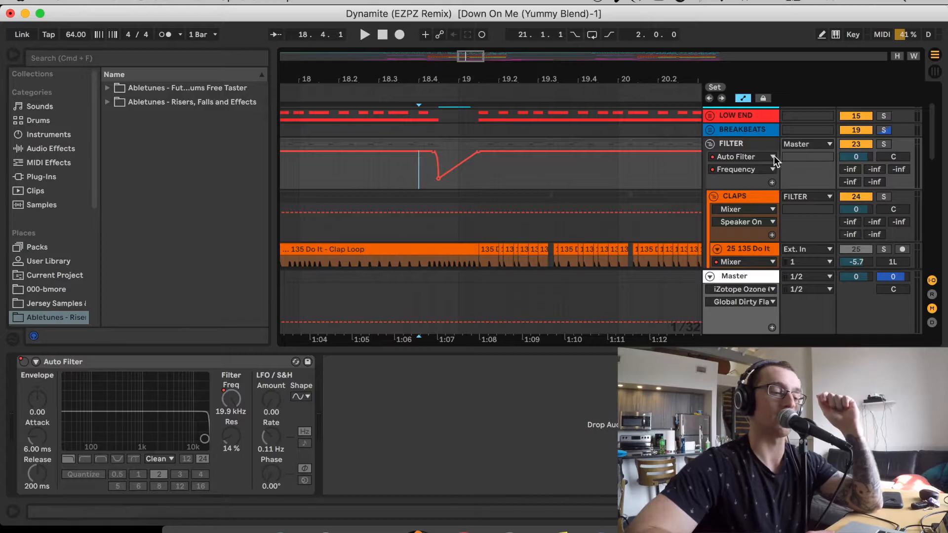
left_click(884, 144)
key("space")
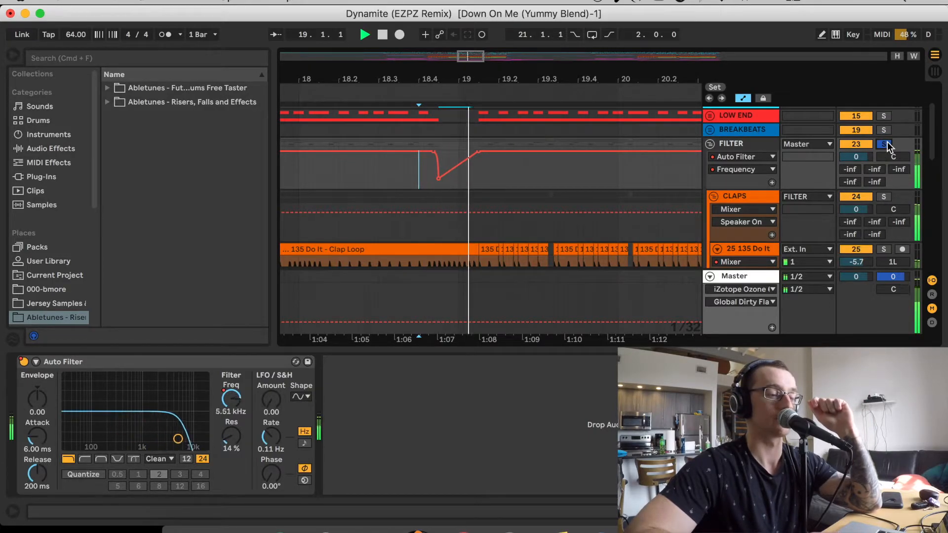
key("space")
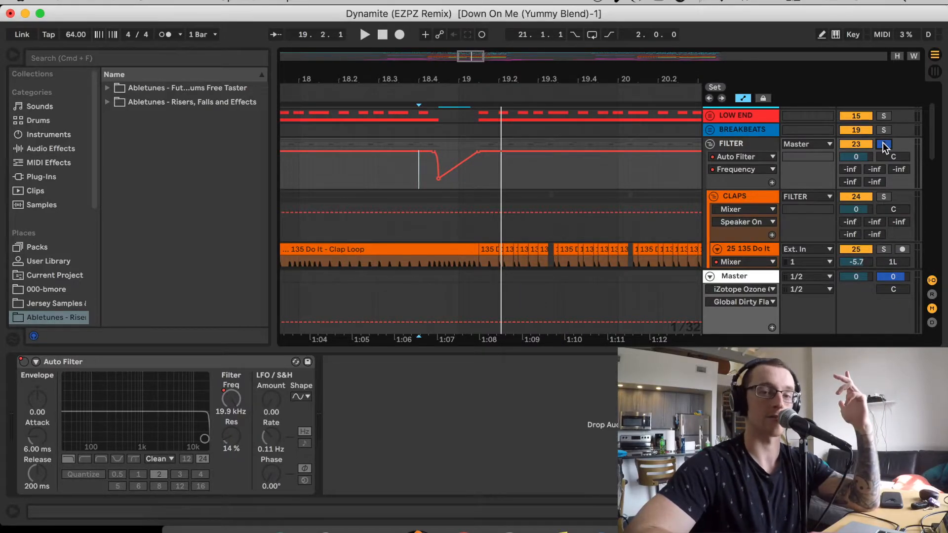
left_click(884, 144)
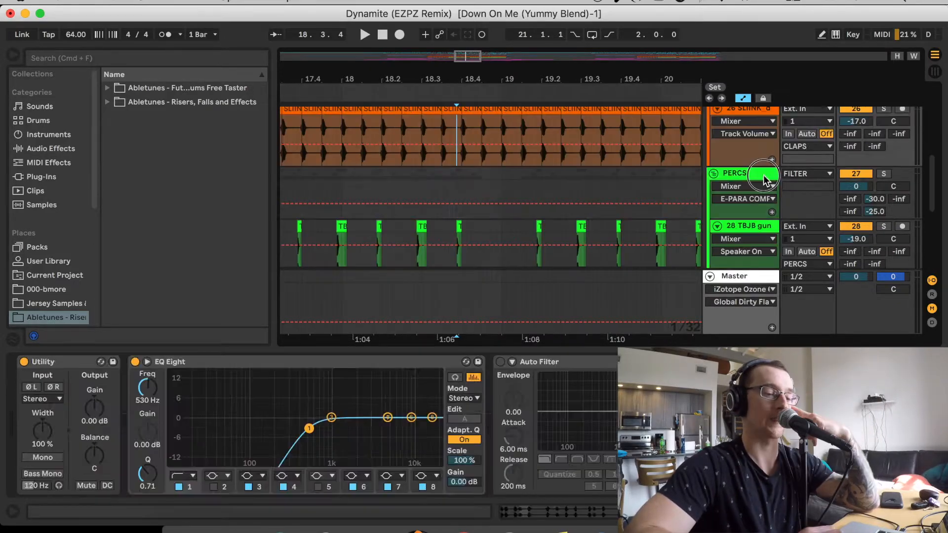
Examine the PERCS group's sidechain compressor, then solo track 28, the TBJB gun sample, and listen to it from 15.1.4
left_click(764, 175)
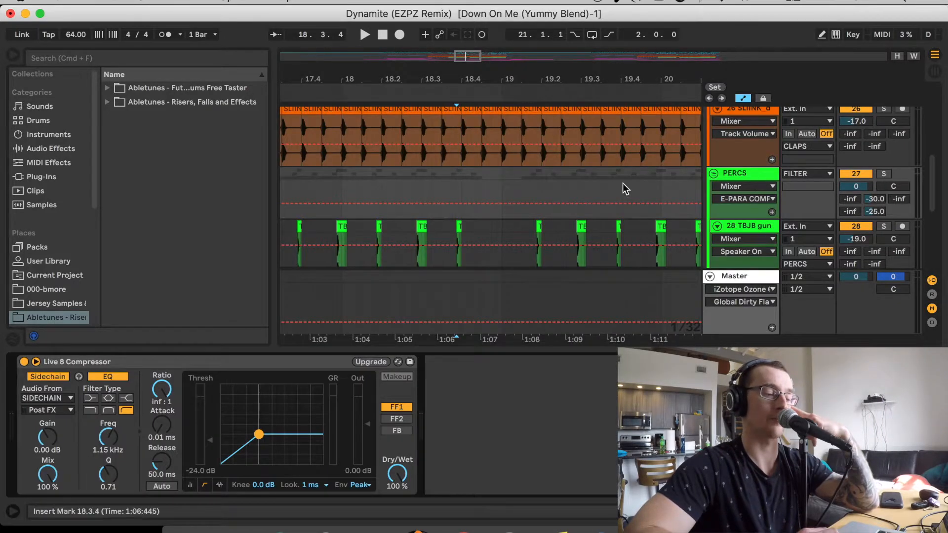
scroll(576, 189, "down", 4)
scroll(576, 189, "up", 3)
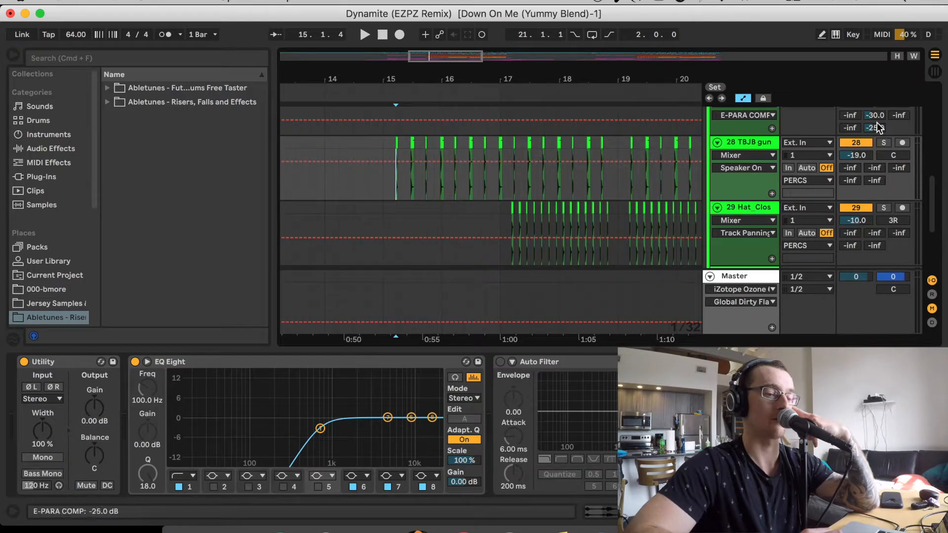
left_click(884, 144)
key("space")
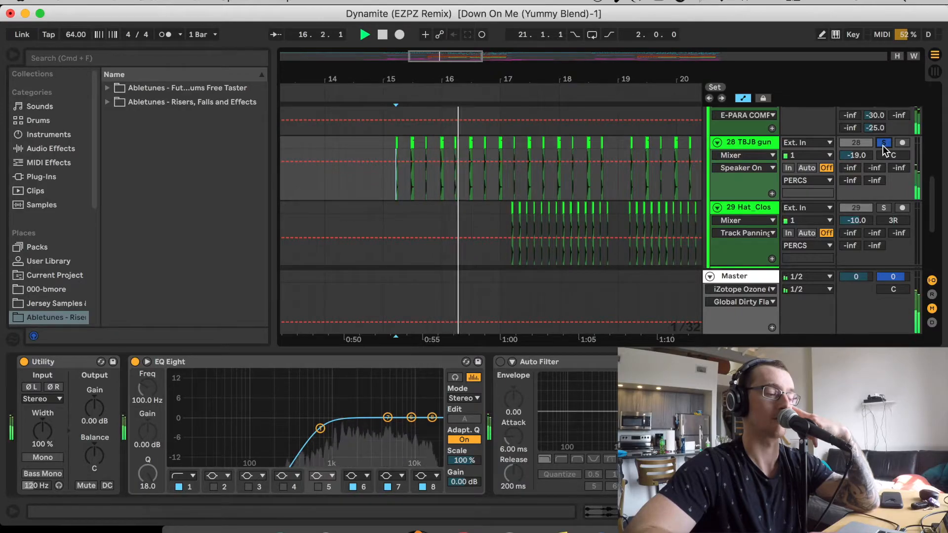
key("space")
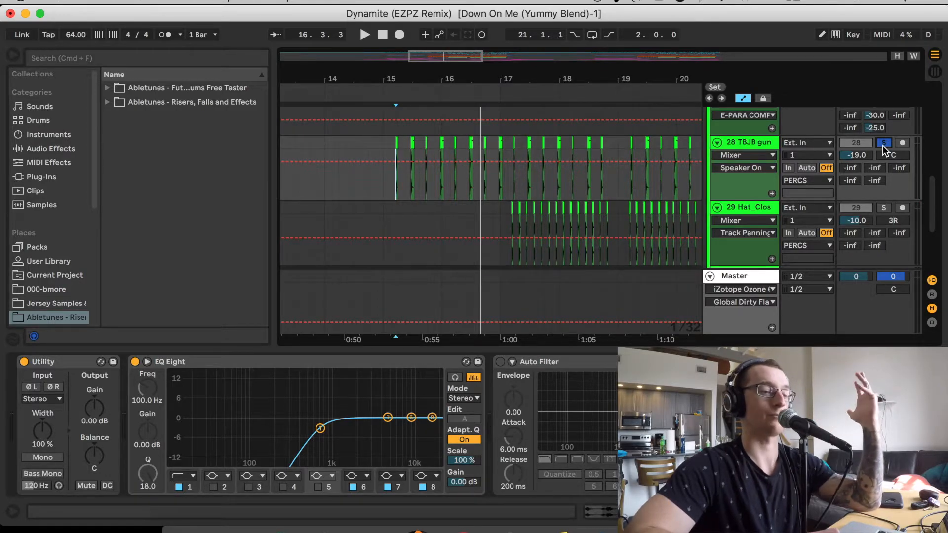
Solo closed hat track 29 together with track 28 and play both from 16.4.4
left_click(884, 209)
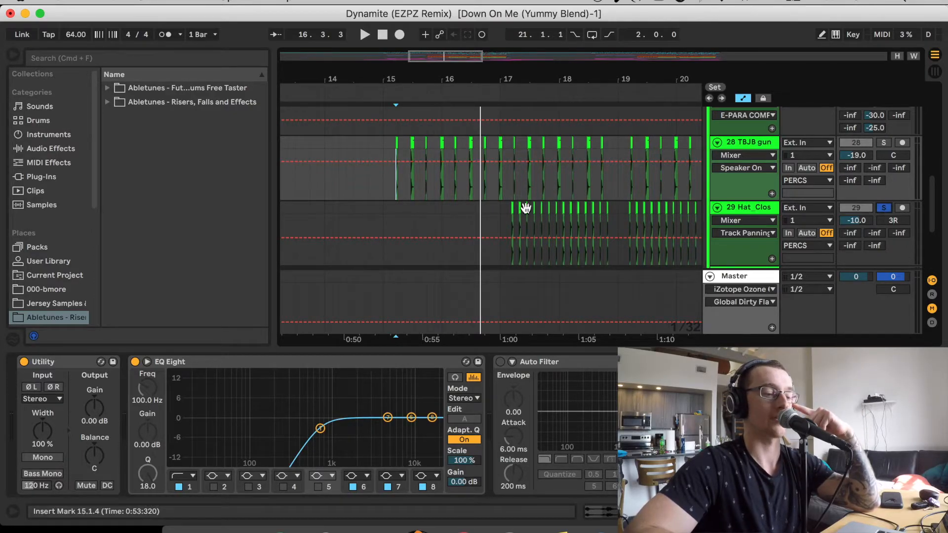
left_click(508, 215)
left_click(883, 143, "super")
key("space")
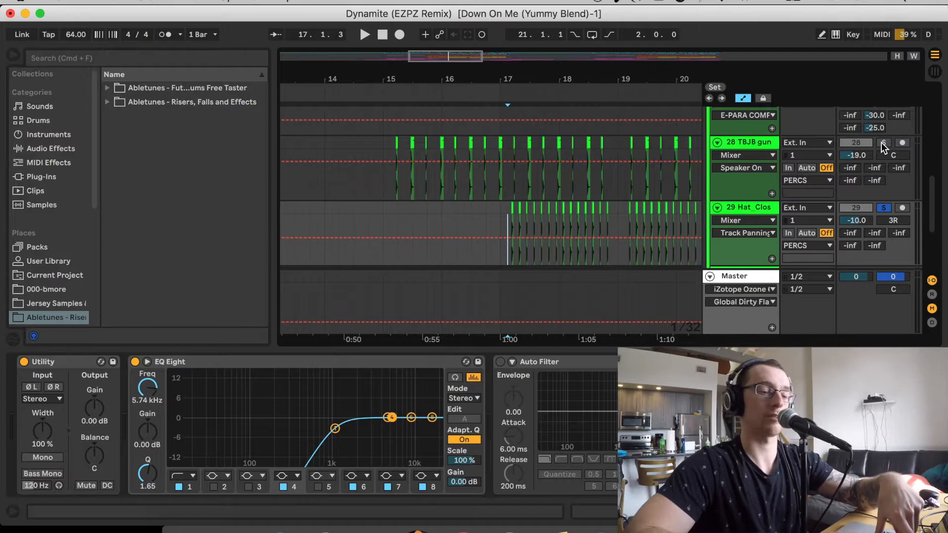
left_click(499, 191)
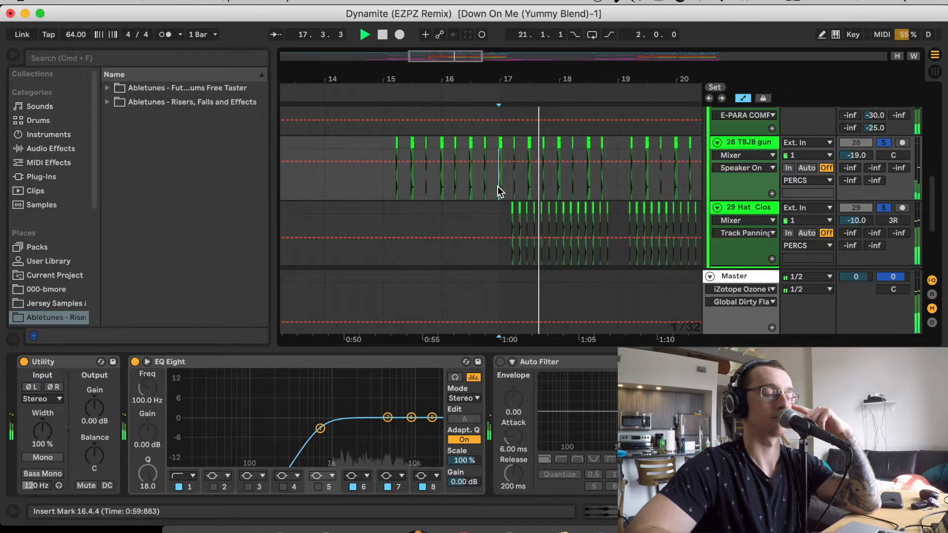
Solo track 30, the GourdGuiroGroove loop, with the playback position at 17.1.2 and examine its device chain including Auto Pan
scroll(498, 186, "down", 3)
left_click(496, 183)
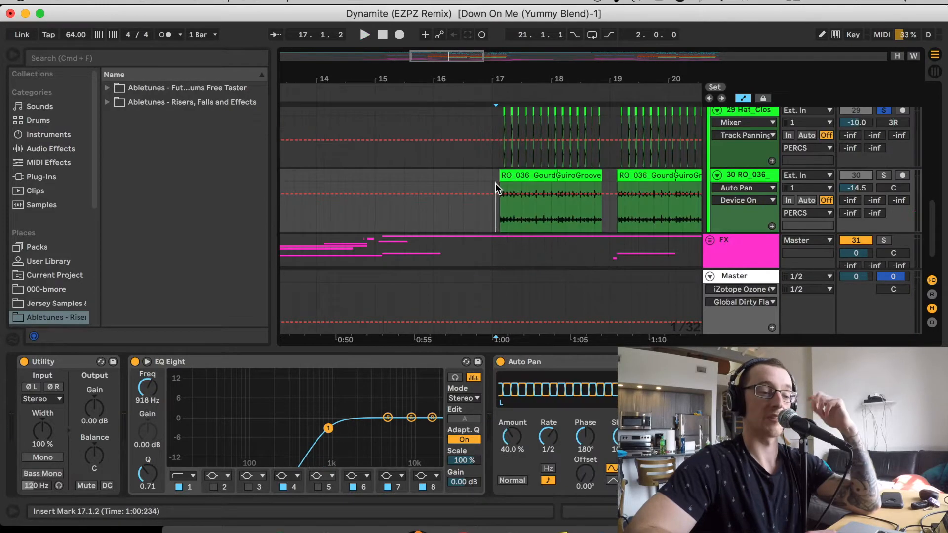
key("space")
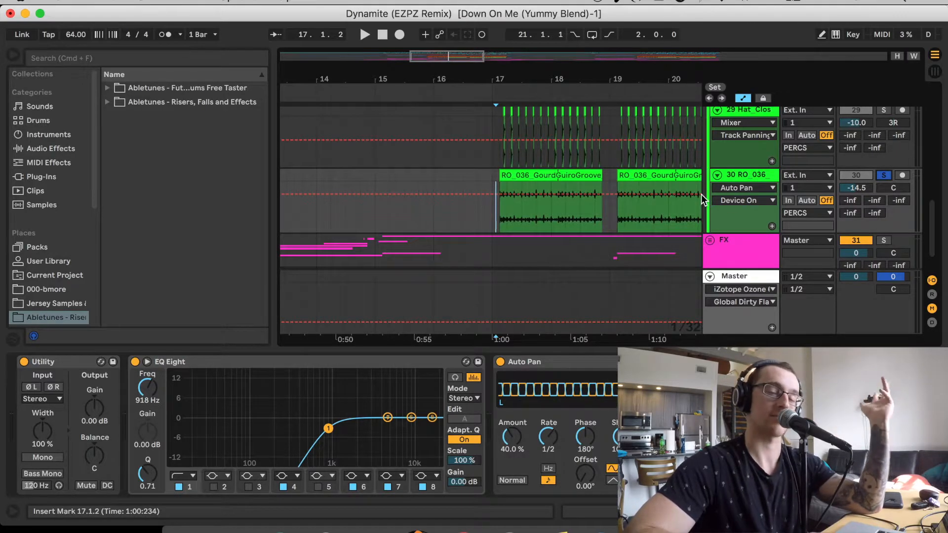
key("space")
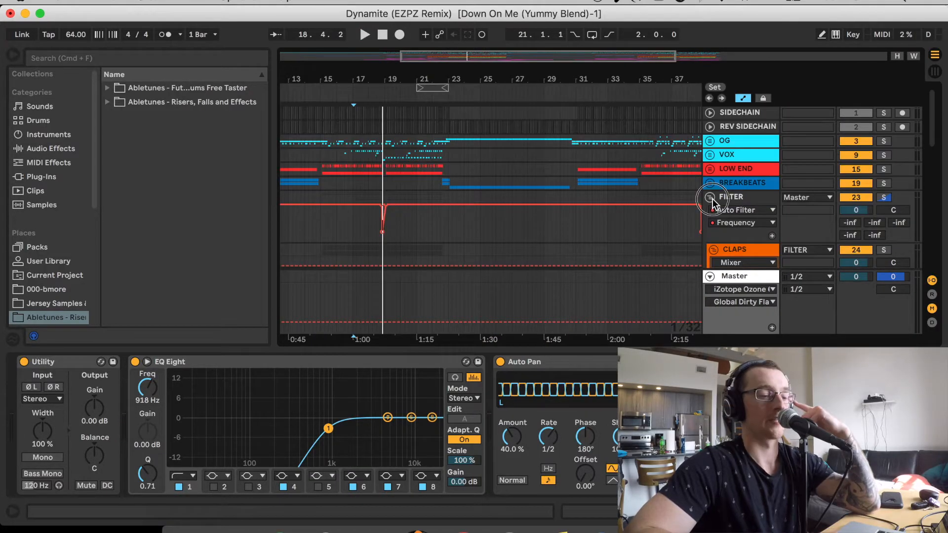
Collapse and unsolo the FILTER group, and compare the device chains of the OG, LOW END and VOX groups for sidechain compression
left_click(710, 197)
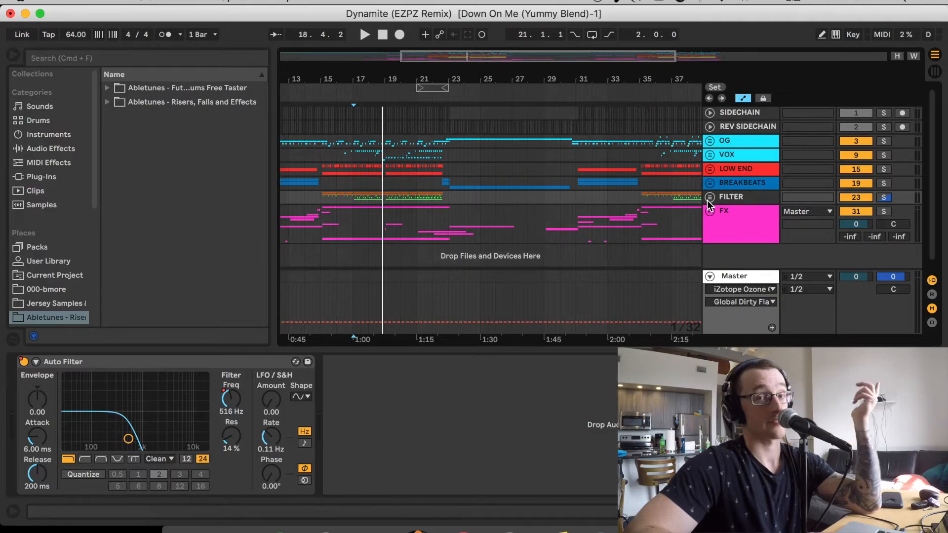
left_click(890, 200)
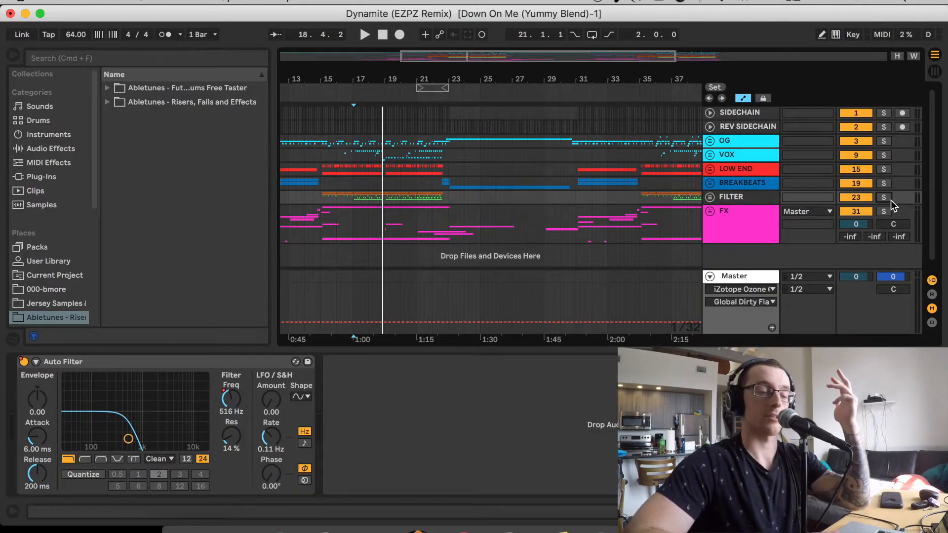
left_click(722, 142)
left_click(722, 171)
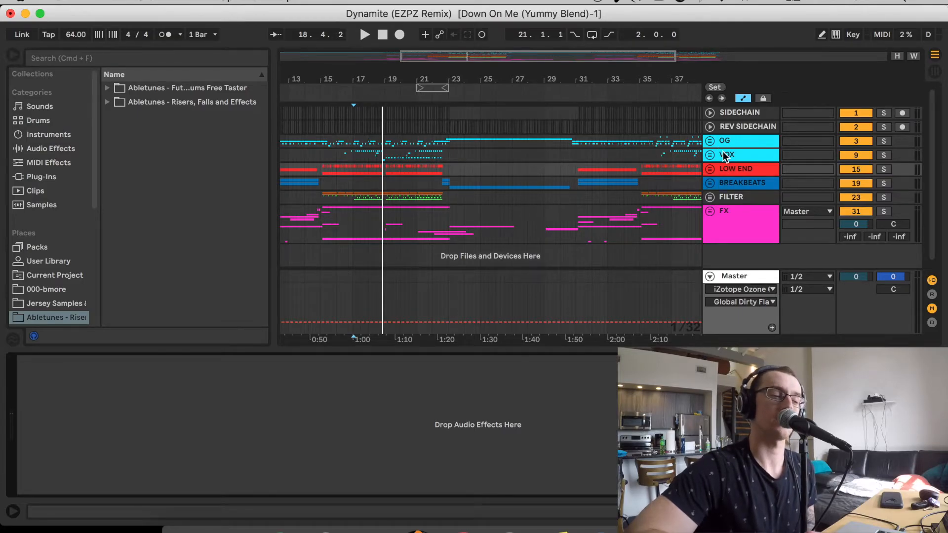
left_click(725, 155)
double_click(725, 157)
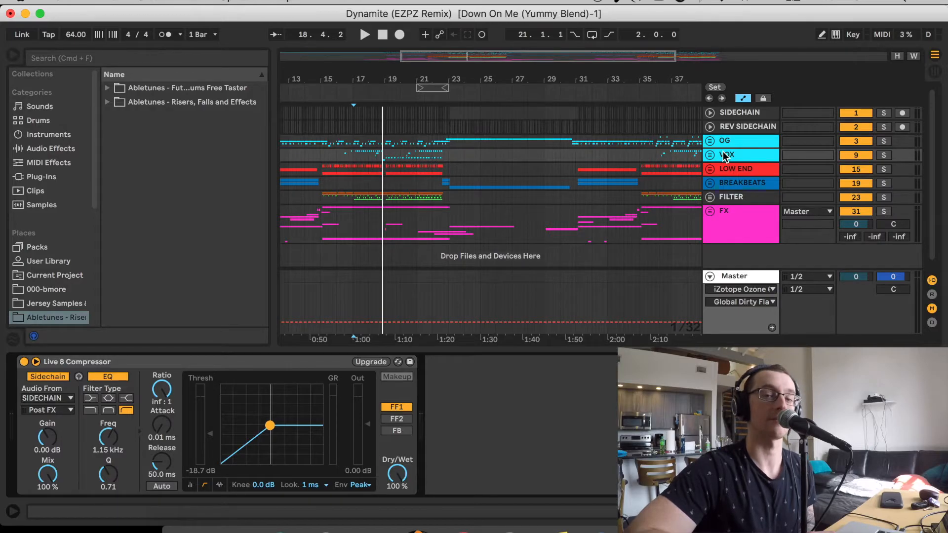
Examine the device chains of the OG, BREAKBEATS and FILTER groups, with the arrangement focused on bars 13 to 18
left_click_drag(436, 56, 428, 58)
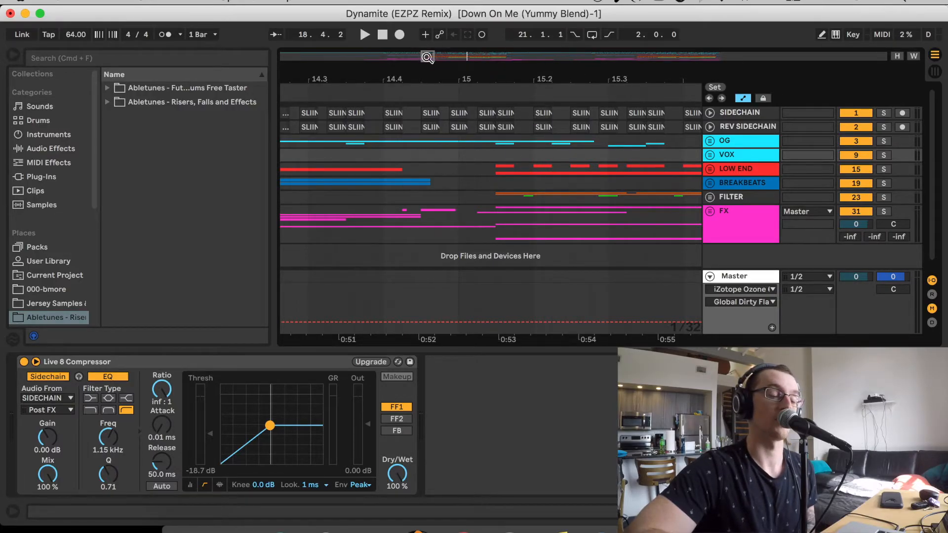
left_click_drag(429, 58, 429, 40)
left_click(752, 142)
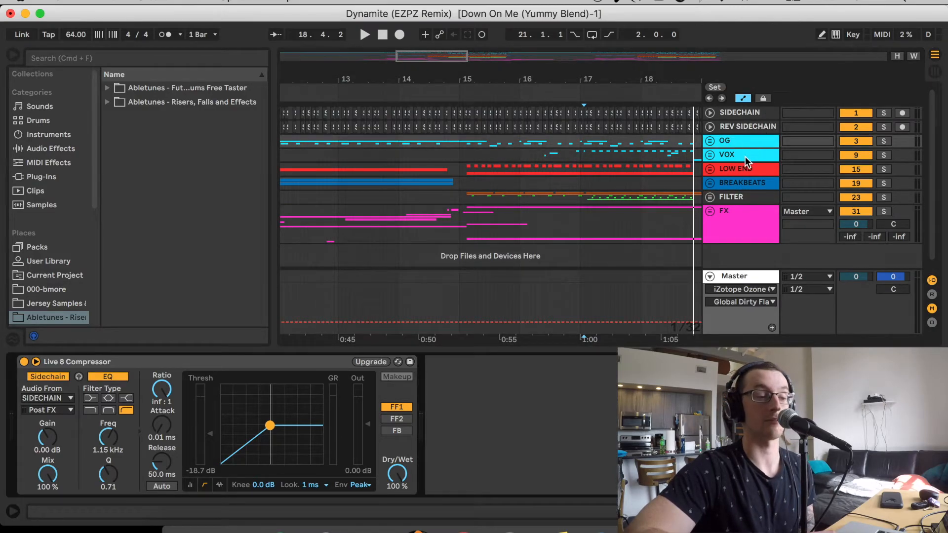
left_click(739, 182)
left_click(740, 182)
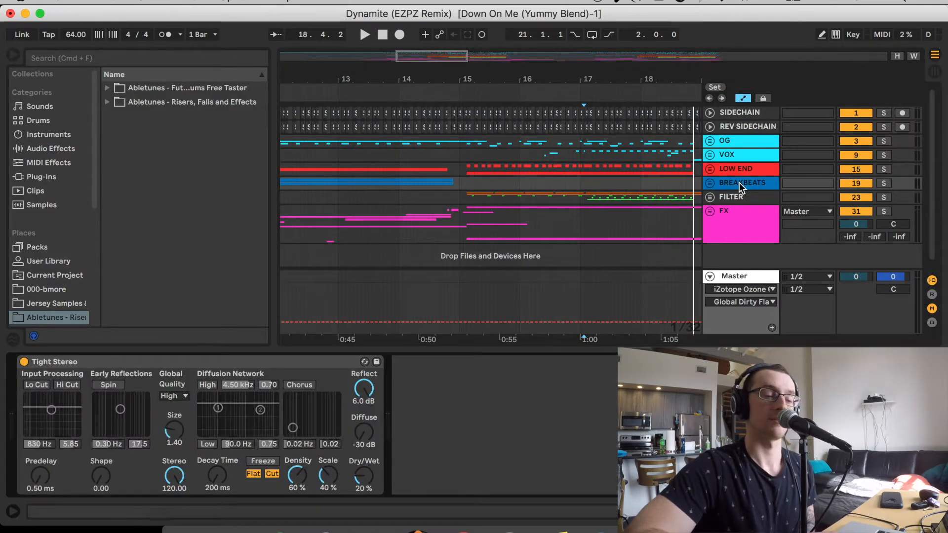
left_click(746, 206)
left_click(744, 198)
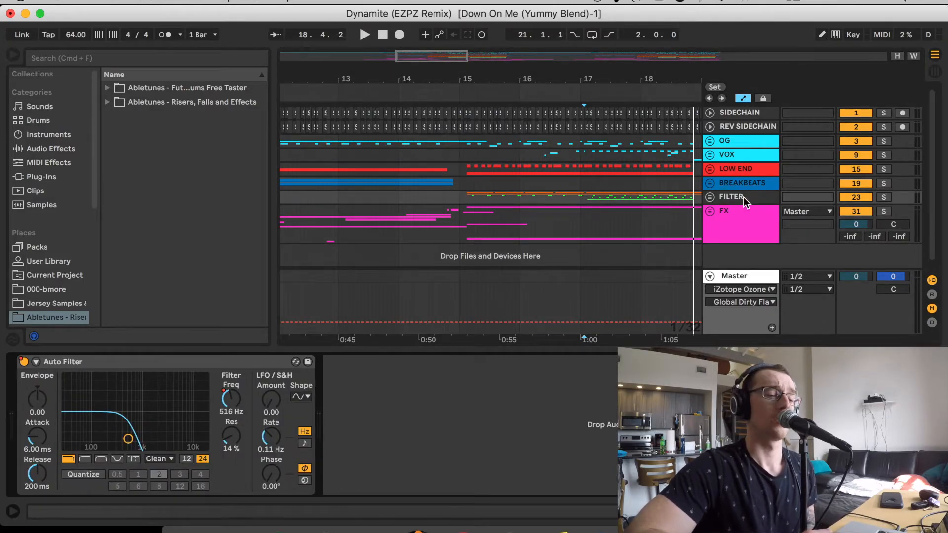
Expand the FILTER group and check the CLAPS, PERCS and FX groups for sidechain compression
left_click(710, 197)
scroll(709, 193, "down", 5)
double_click(728, 129)
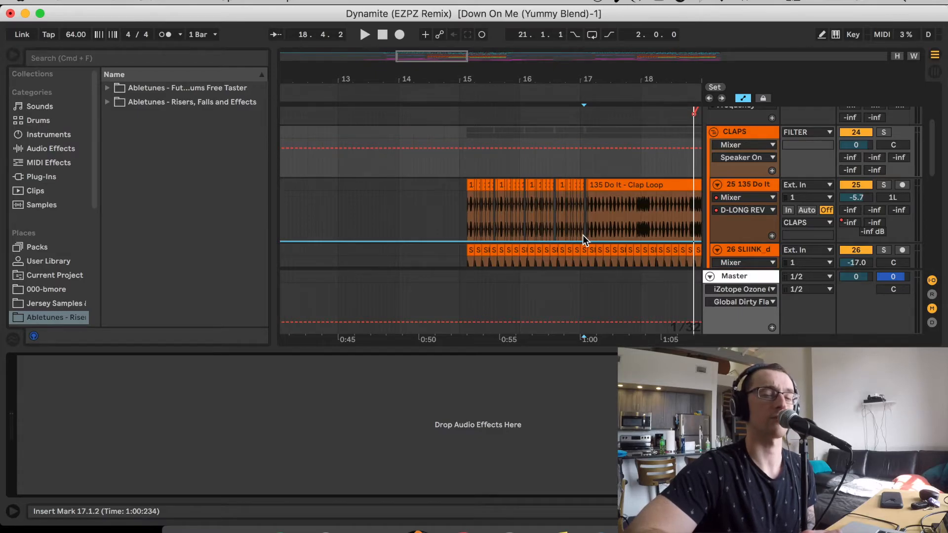
scroll(544, 210, "down", 3)
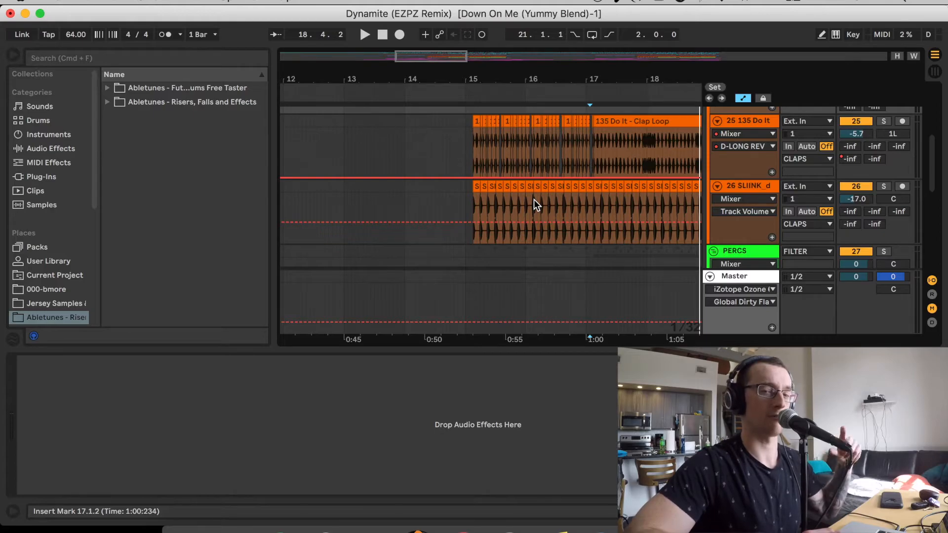
left_click(731, 250)
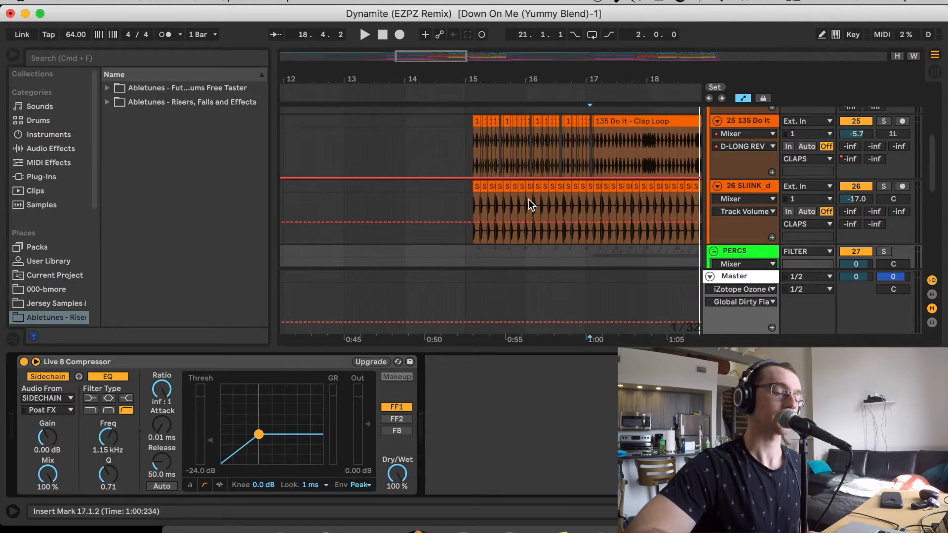
scroll(529, 200, "down", 5)
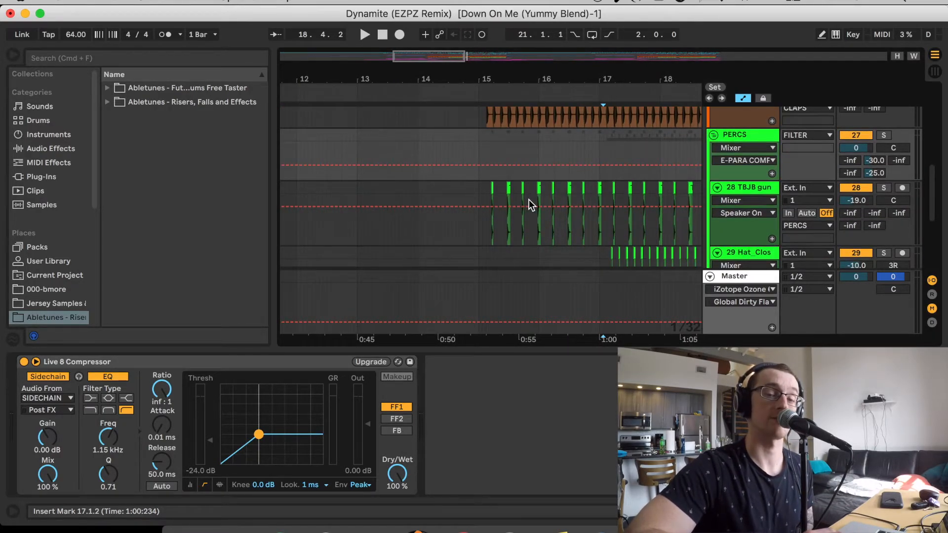
scroll(529, 199, "down", 7)
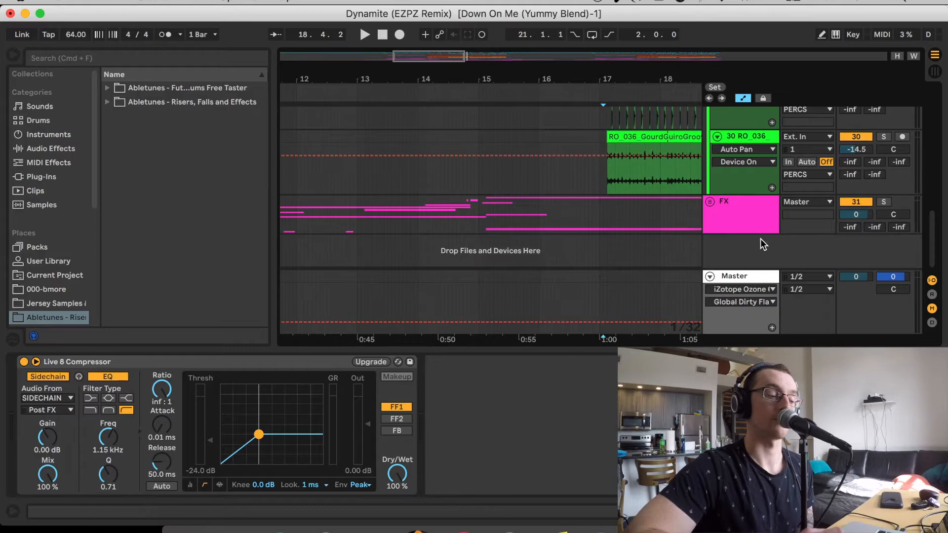
left_click(763, 226)
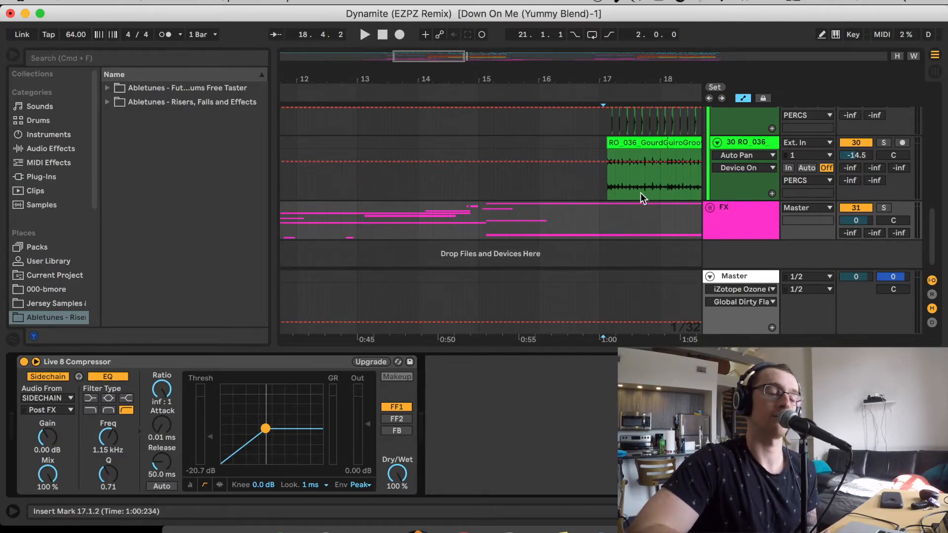
Collapse the LOW END and FILTER groups and bring the whole arrangement into view
scroll(646, 209, "up", 5)
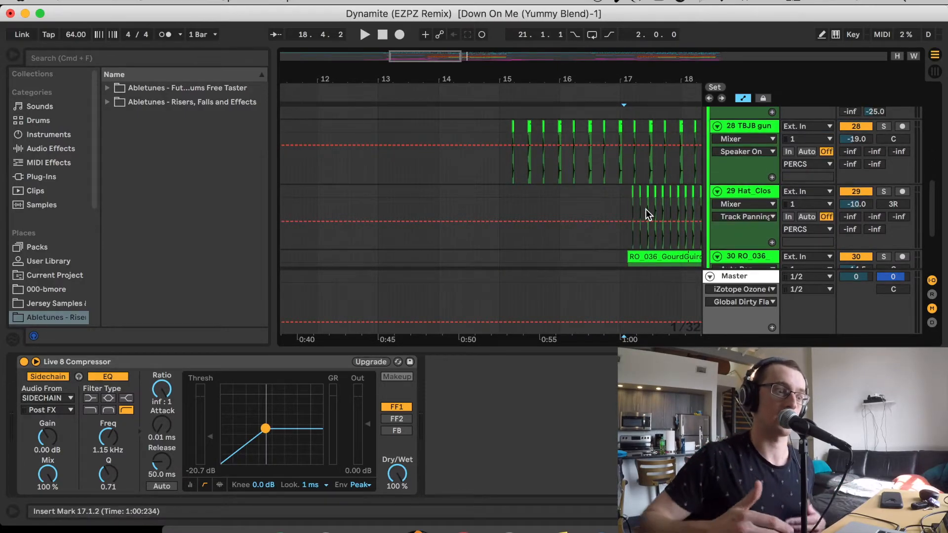
scroll(646, 209, "up", 15)
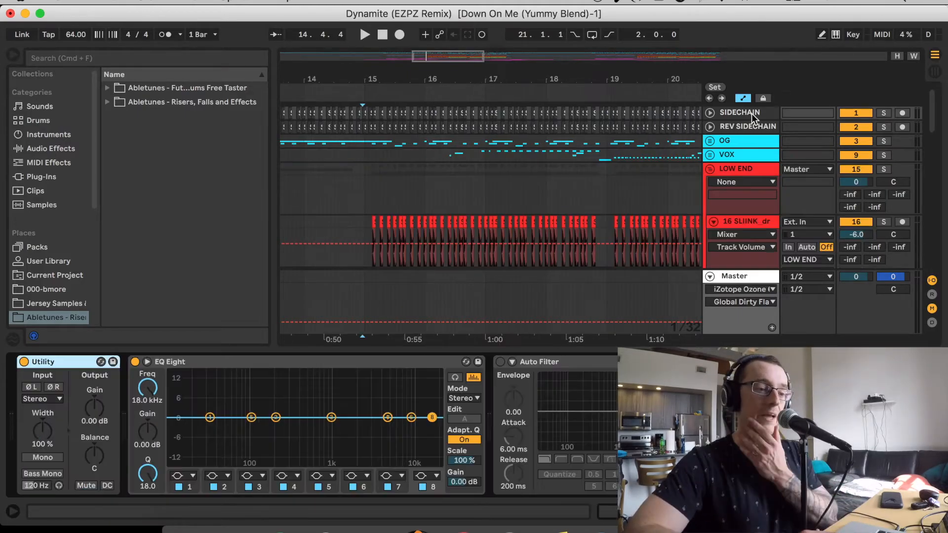
left_click(710, 169)
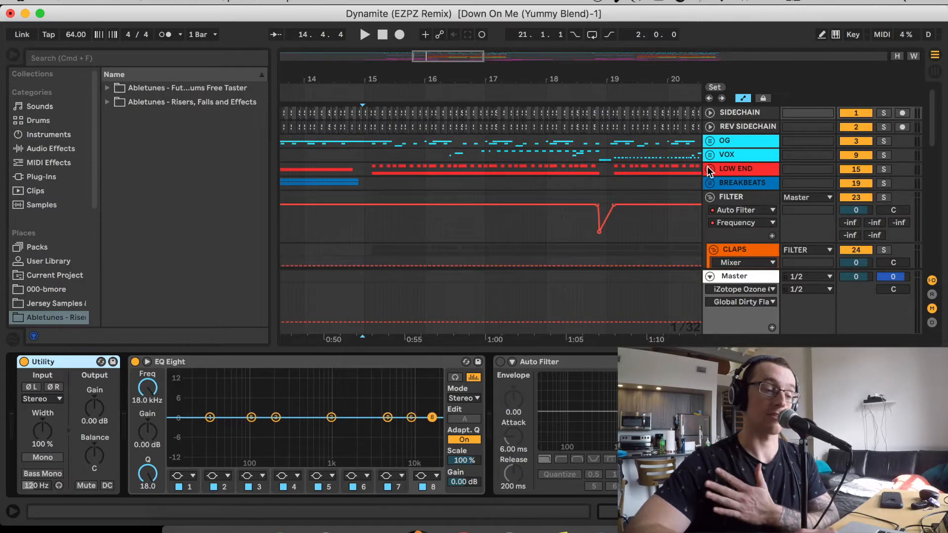
left_click(709, 197)
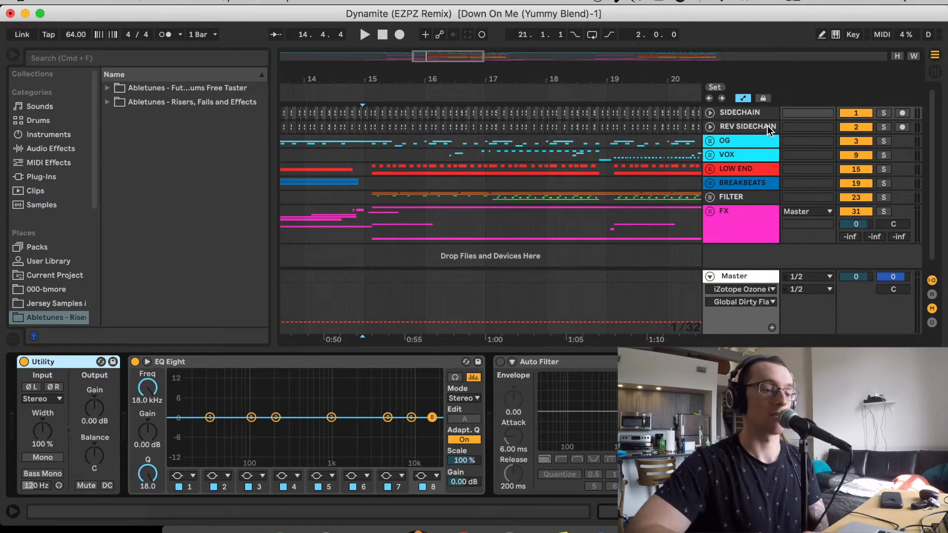
left_click_drag(440, 60, 443, 12)
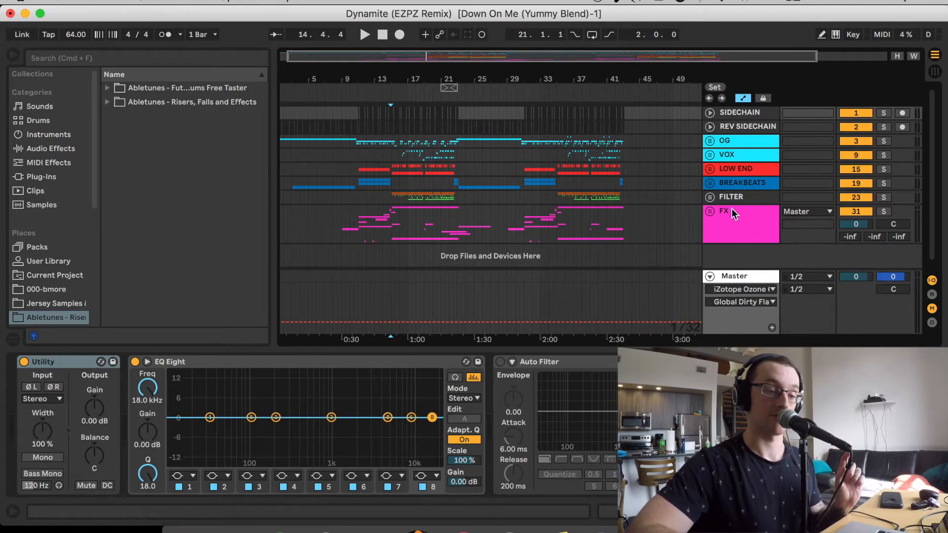
Show the return tracks, inspect the A SHORT REV and D LONG REV chains, and solo D LONG REV to listen from 16.2.4
left_click(932, 294)
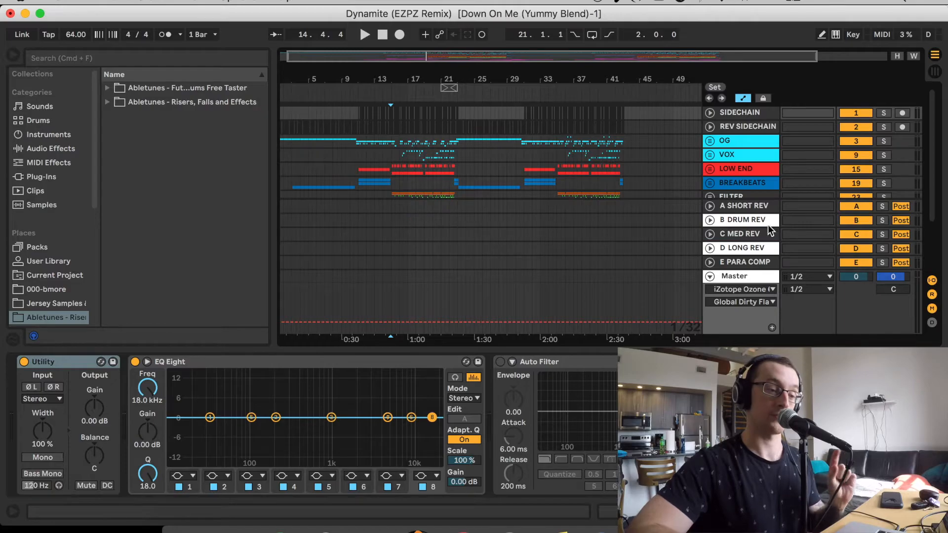
left_click(745, 210)
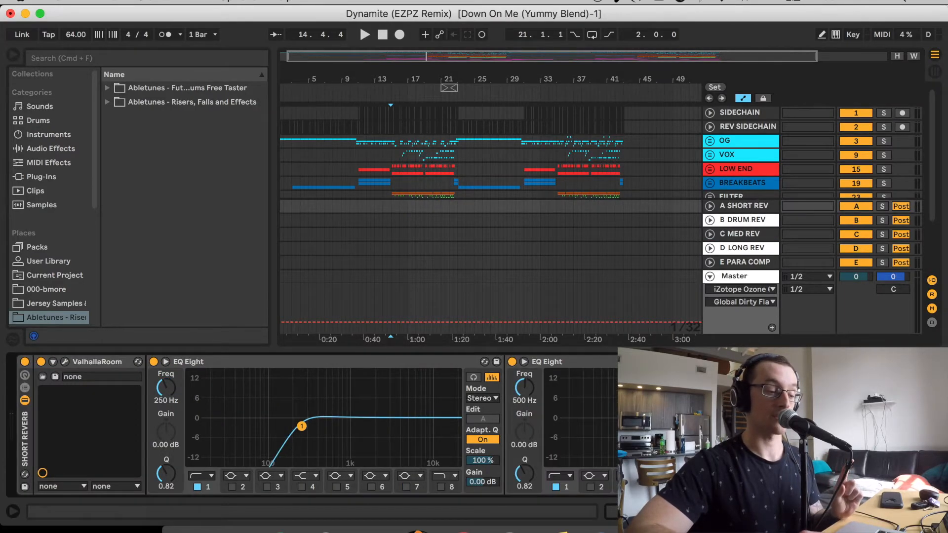
scroll(311, 425, "right", 10)
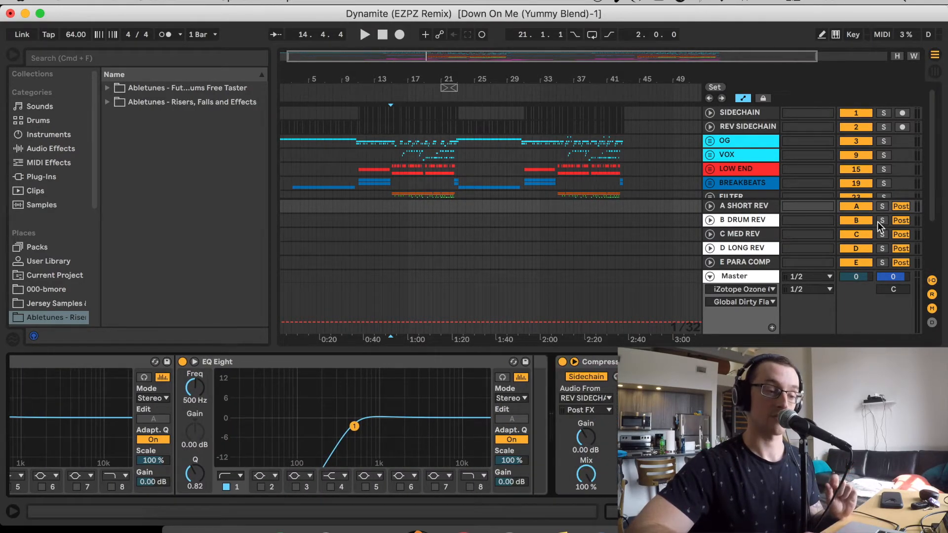
left_click(740, 250)
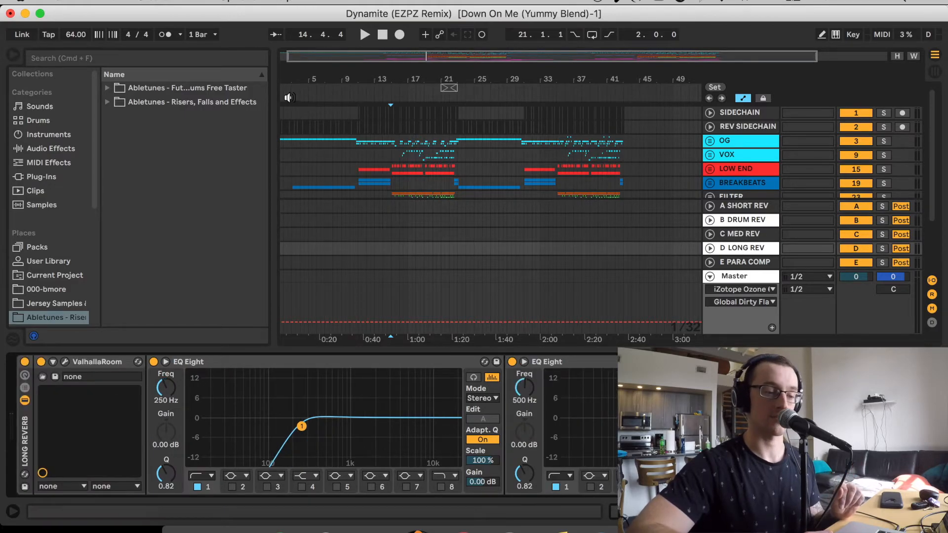
left_click(882, 249)
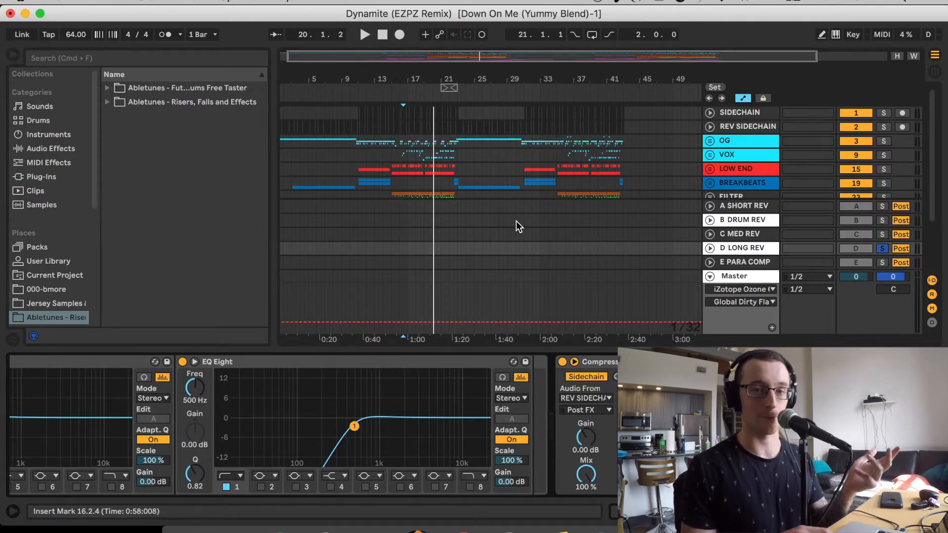
Expand the FX group, place the playback position at 15.1.1, and look through the group's individual sample tracks
scroll(515, 161, "down", 5)
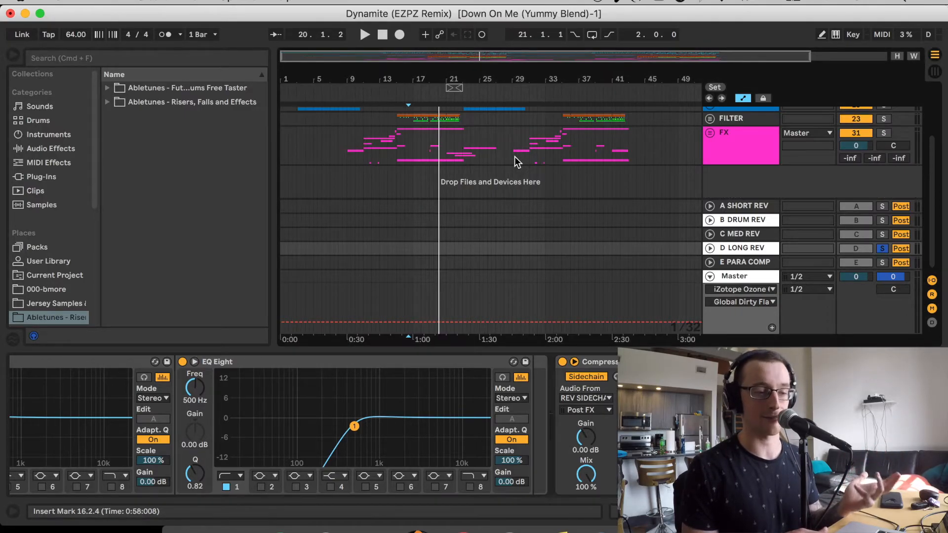
left_click(709, 133)
scroll(709, 134, "down", 4)
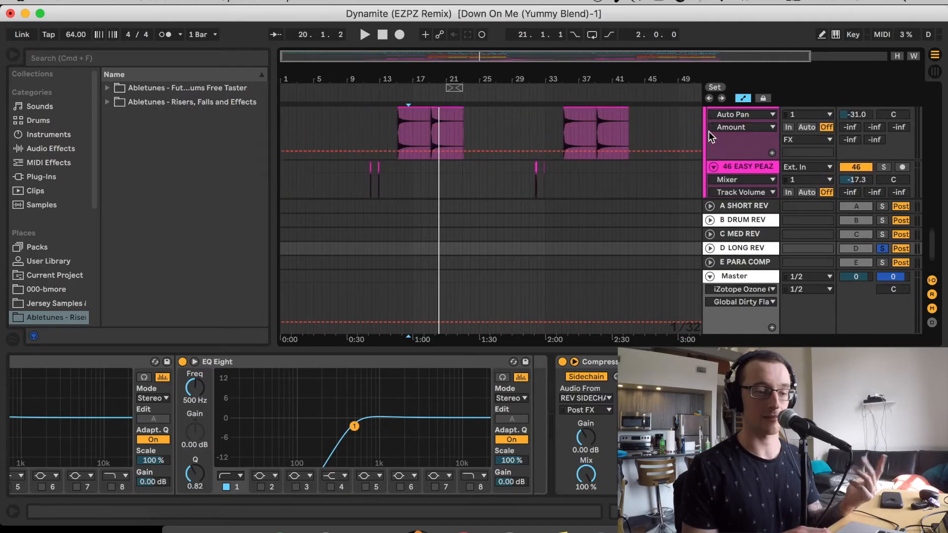
scroll(709, 132, "up", 8)
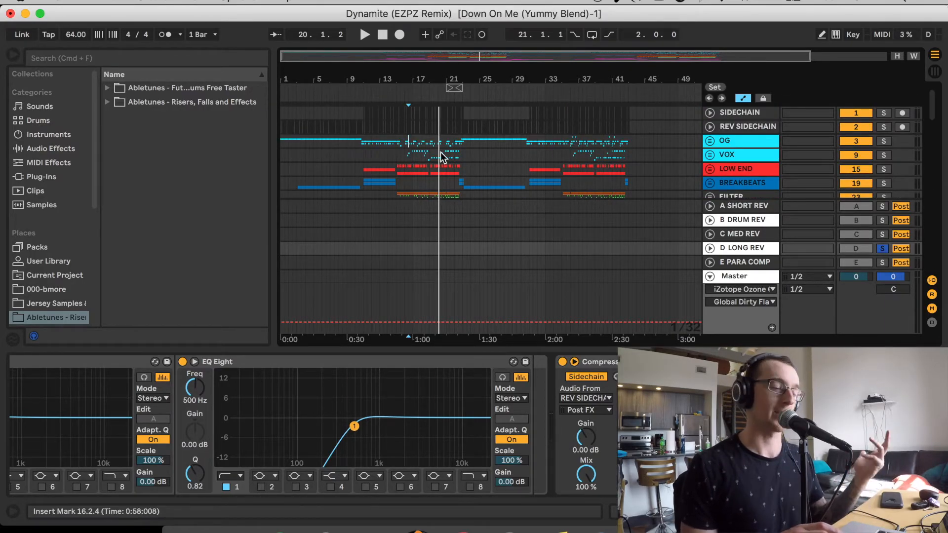
left_click(399, 150)
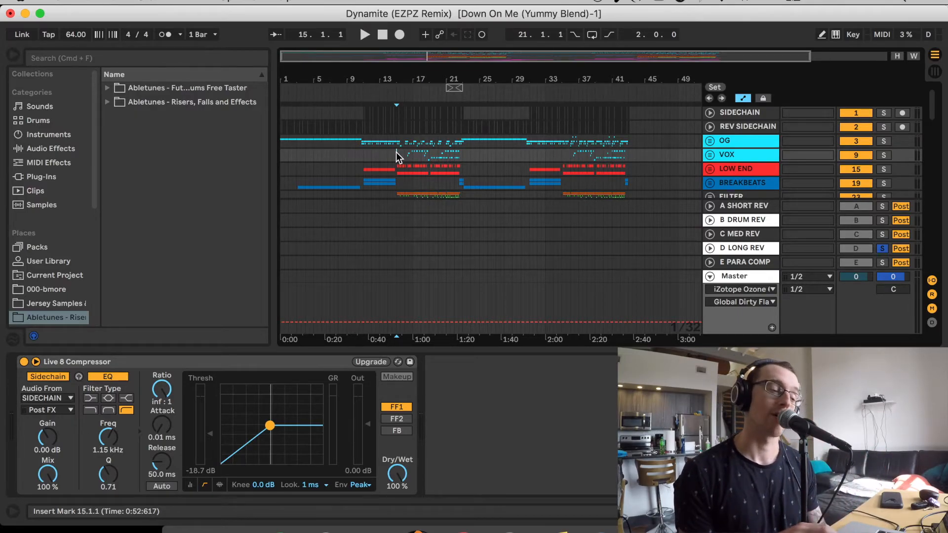
scroll(396, 152, "down", 10)
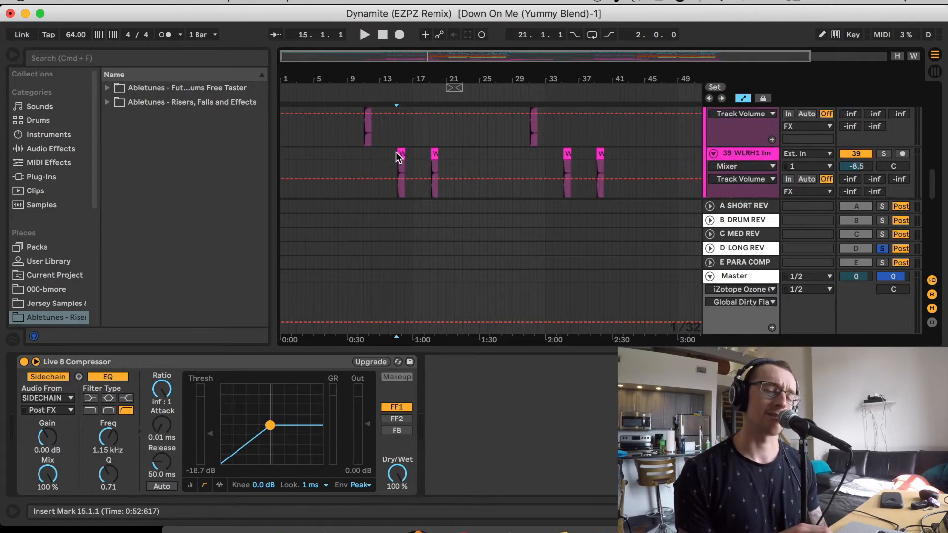
scroll(399, 157, "up", 5)
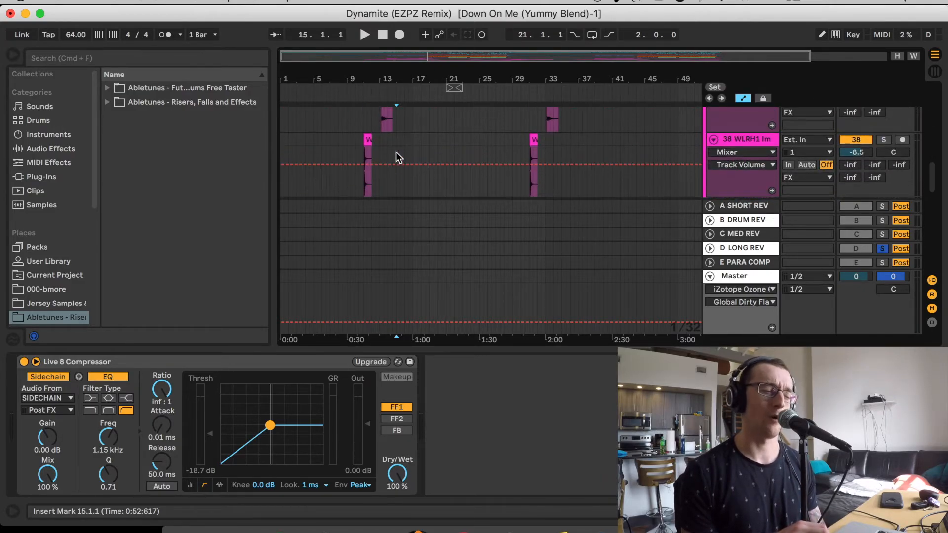
scroll(396, 152, "up", 1)
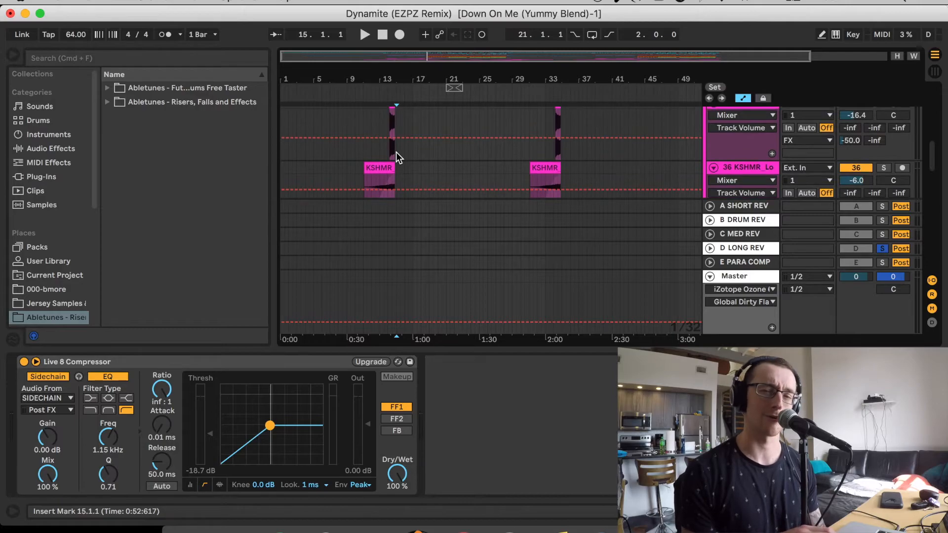
scroll(396, 152, "up", 5)
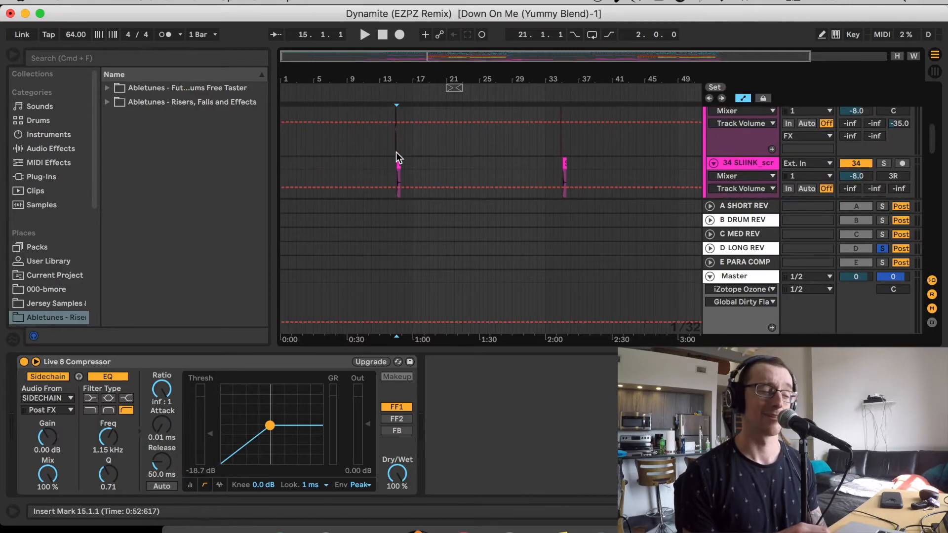
Place the playback position at 14.3.4 on track 32, the BRS_Light sample, and examine its device chain
left_click(381, 149)
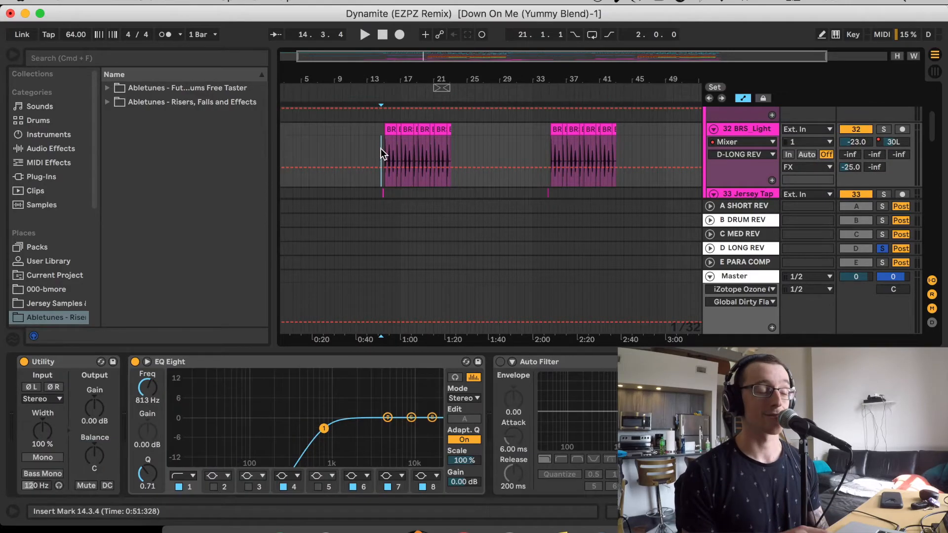
scroll(381, 149, "up", 5)
scroll(381, 149, "up", 5)
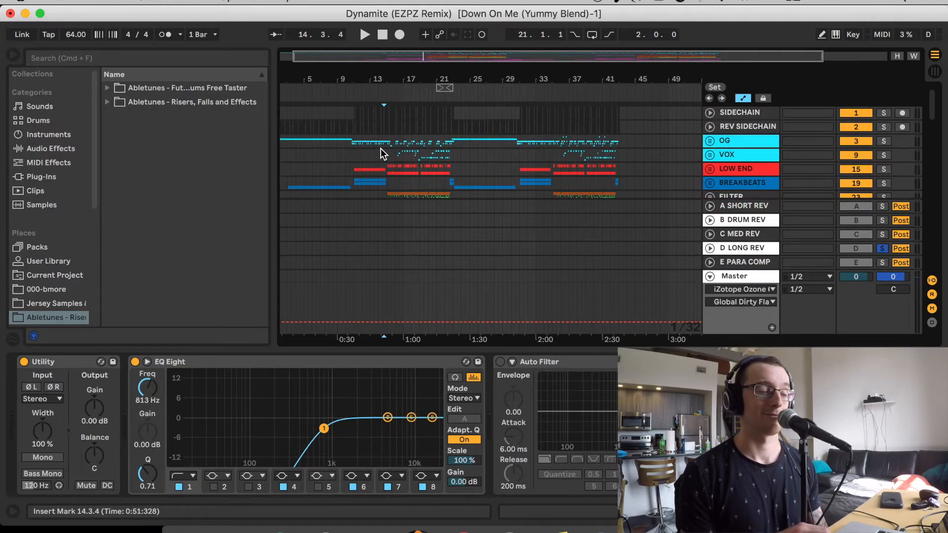
scroll(381, 150, "down", 5)
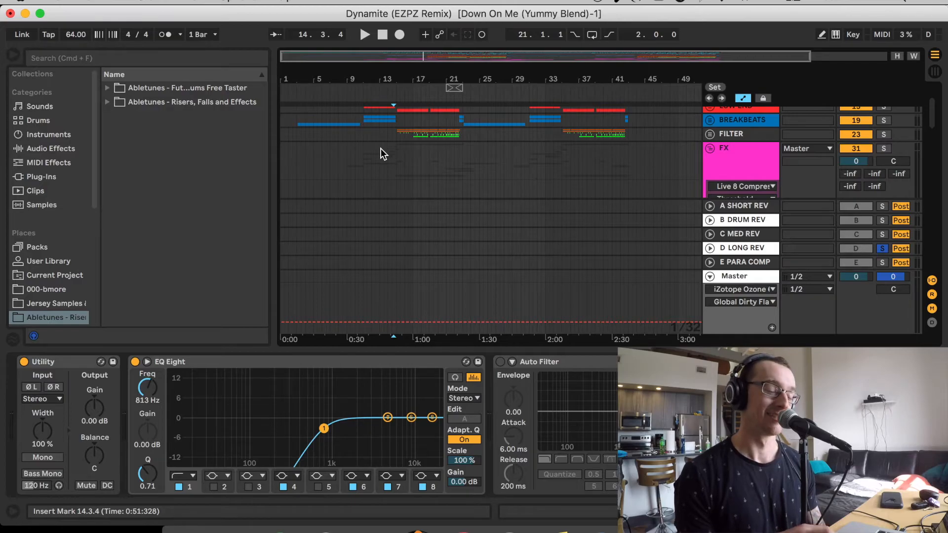
Inspect the FX group's sidechain compressor, then solo track 32 in place of D LONG REV and listen from 15.1.1
left_click(393, 131)
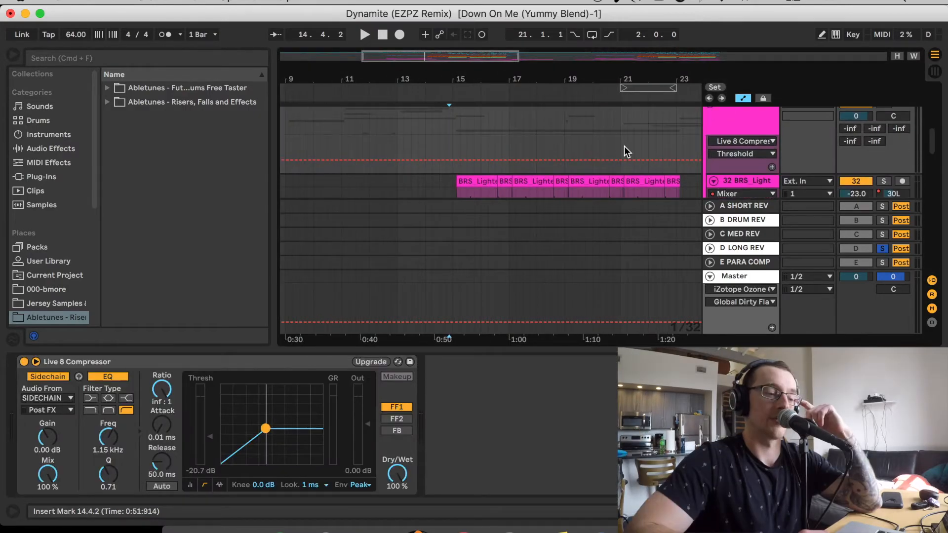
scroll(624, 146, "up", 3)
scroll(625, 146, "down", 3)
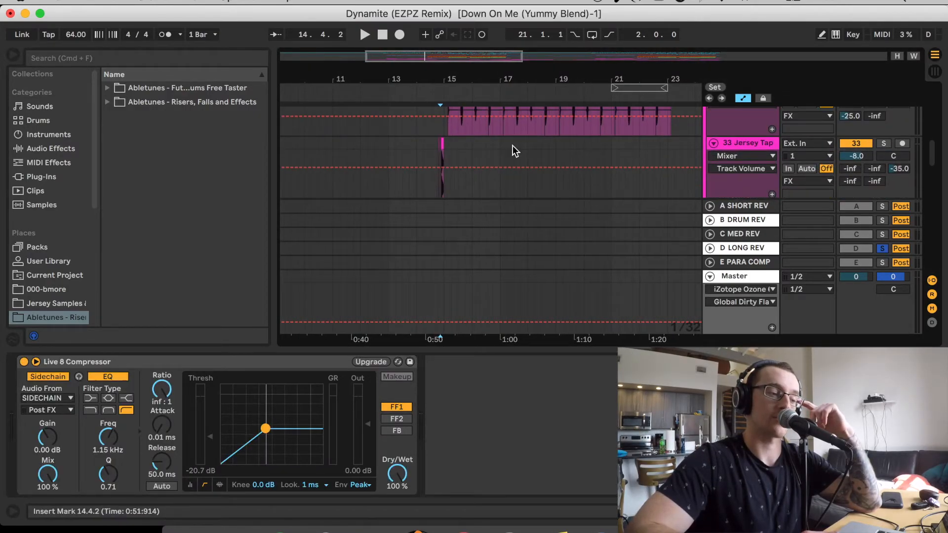
left_click(449, 135)
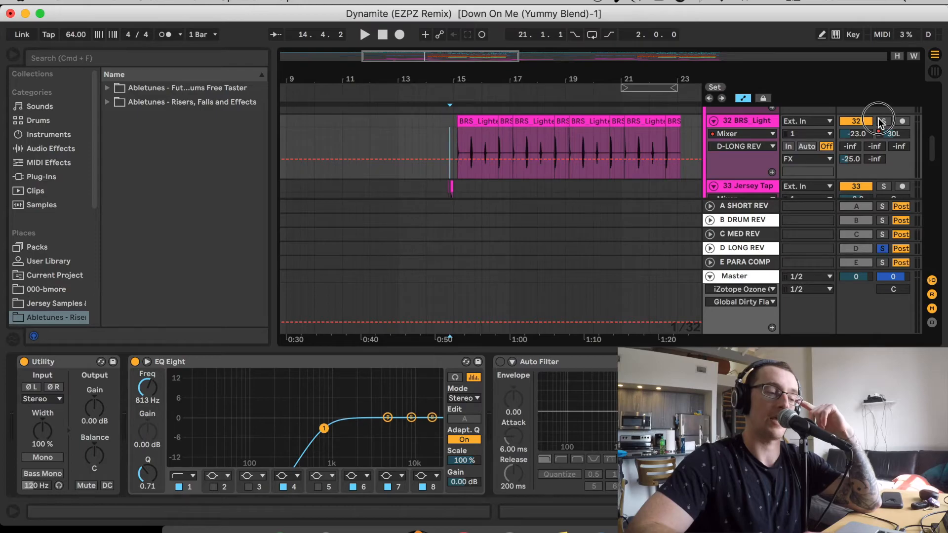
left_click(455, 138)
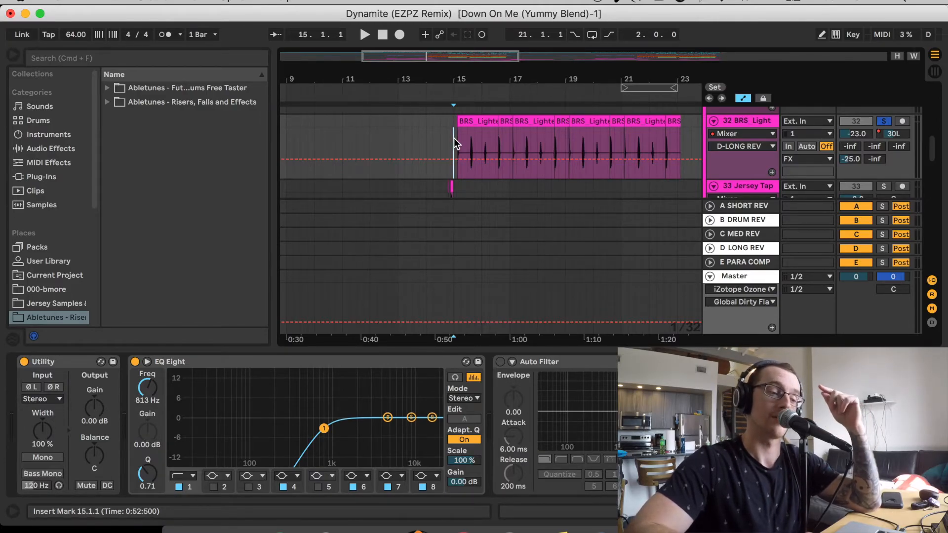
Listen to track 32, the BRS_Light sample, from 15.1.1, then solo track 33, the Jersey Tap, and listen from 14.4.1
key("space")
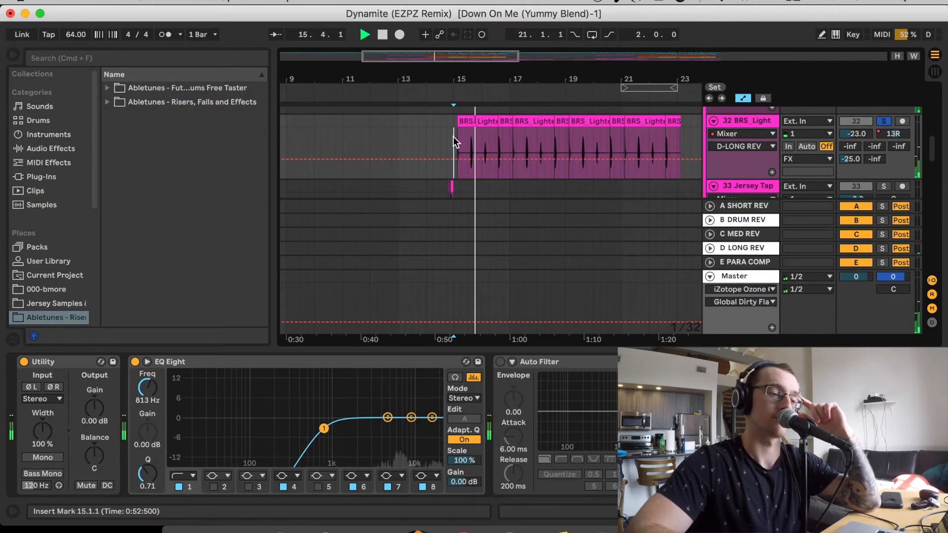
key("space")
scroll(454, 137, "down", 3)
left_click(463, 146)
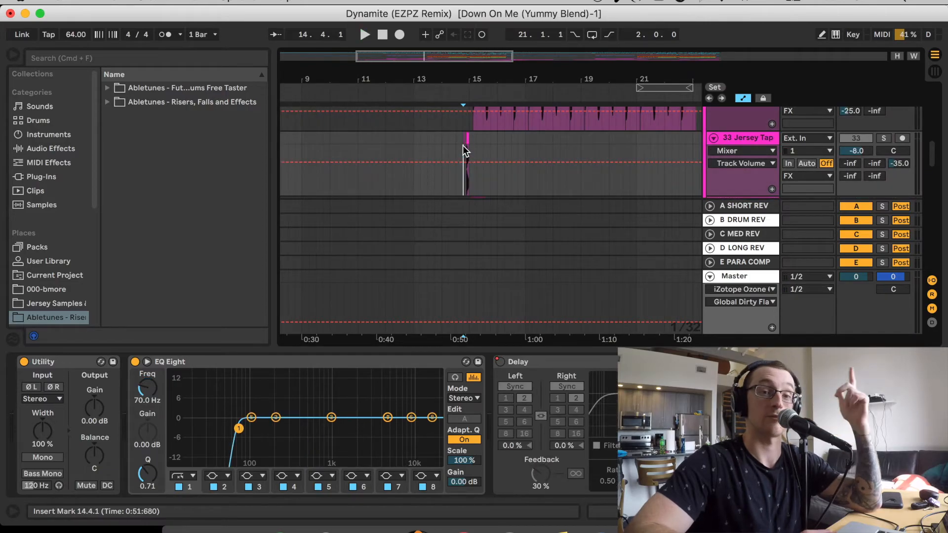
left_click(889, 138)
key("space")
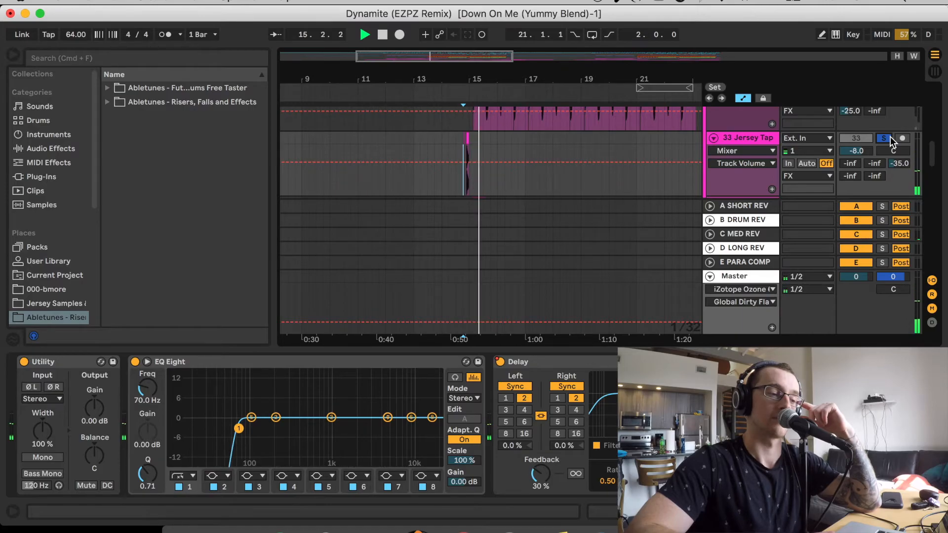
key("space")
Place the playback position at 15.1.1 on track 34, the SLIINK sample, solo it and listen
scroll(592, 141, "down", 2)
left_click(481, 149)
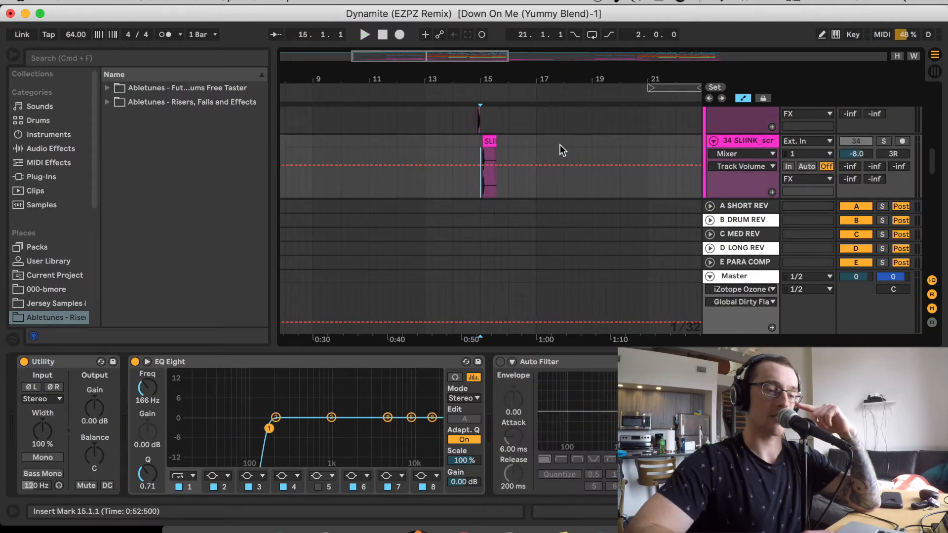
left_click(887, 140)
key("space")
Solo track 36, the KSHMR_Long_Sweep_01 riser, and listen to it from 14.1.1
key("space")
scroll(640, 135, "down", 3)
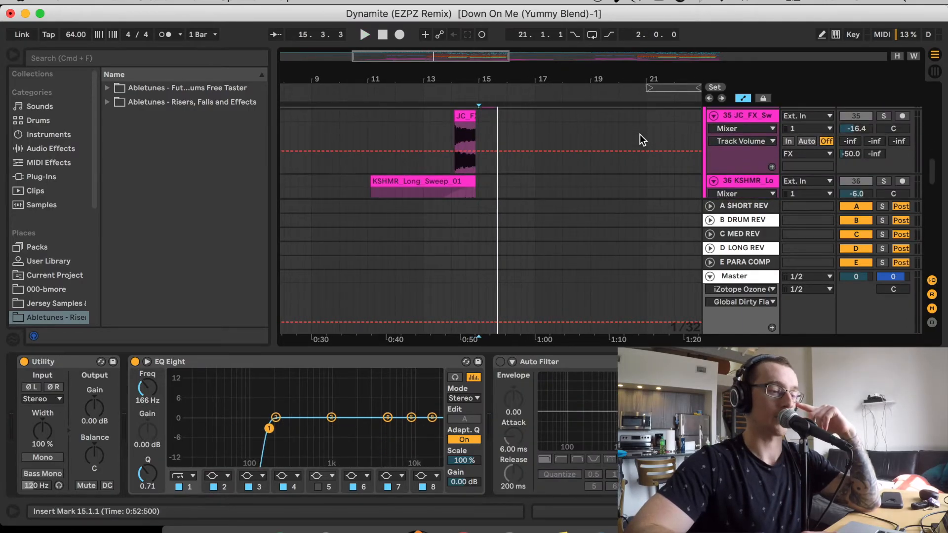
left_click(453, 133)
scroll(455, 139, "down", 1)
left_click(883, 115)
key("space")
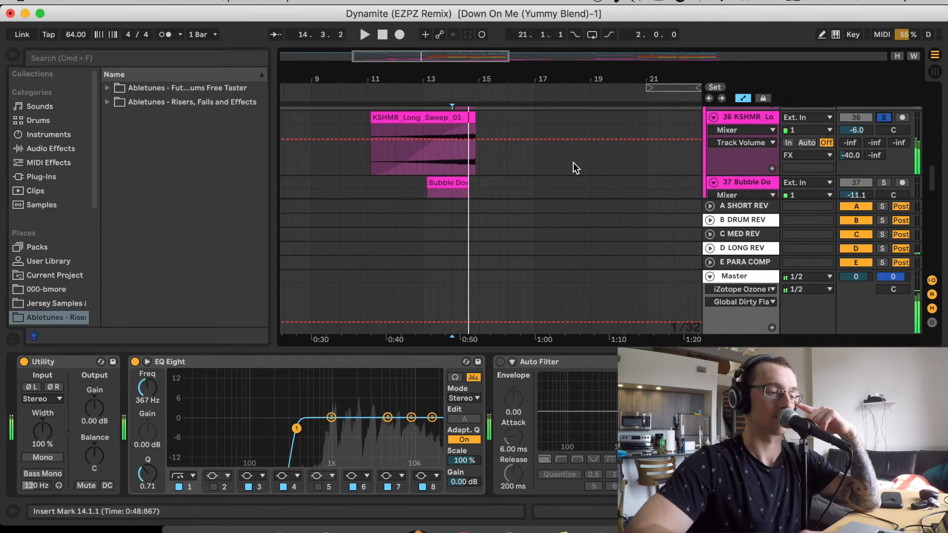
key("space")
Place the playback position at 13.1.1 on track 37, the Bubble Down sample, and listen to it soloed
scroll(573, 163, "down", 2)
left_click(429, 155)
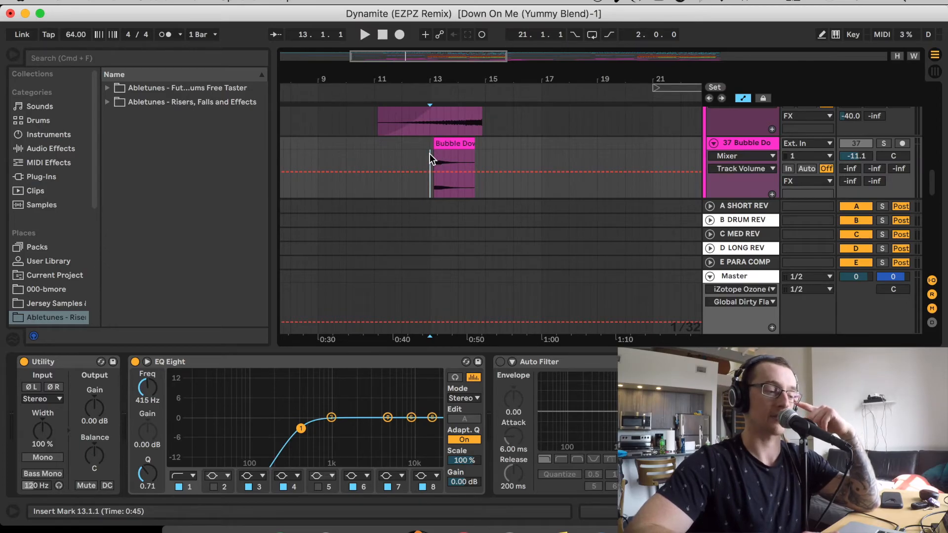
key("space")
left_click(883, 143)
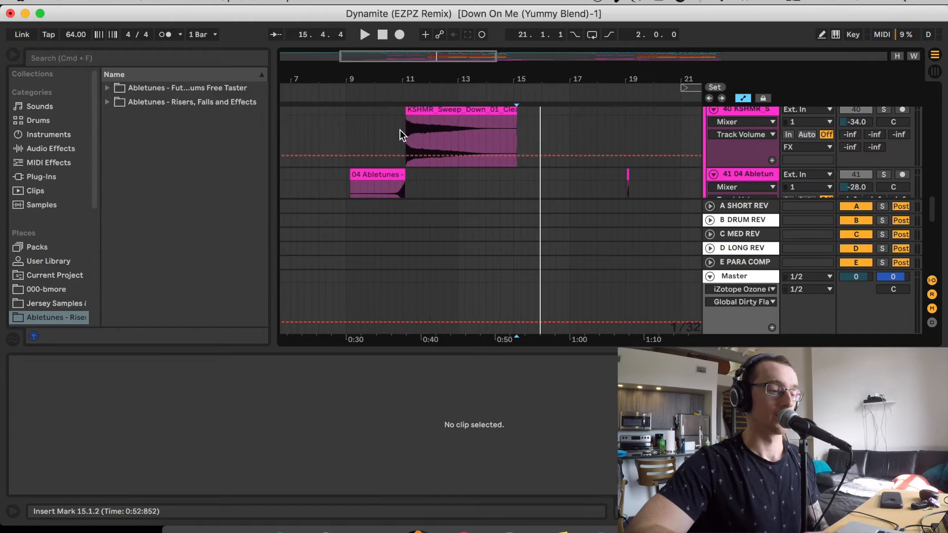
Solo track 40, the KSHMR_Sweep_Down_01 sample, listen from 10.4.4 and show its device chain
left_click(400, 131)
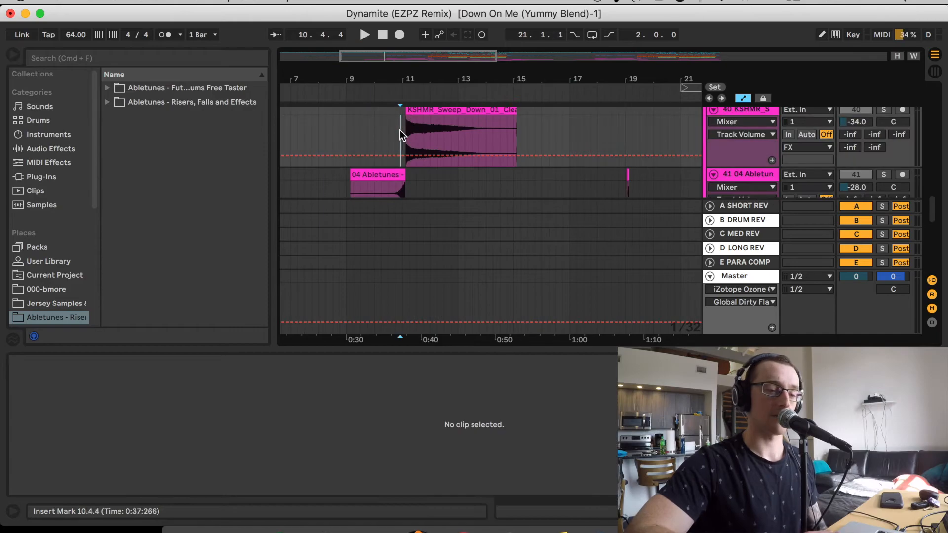
scroll(400, 129, "up", 3)
left_click(884, 157)
key("space")
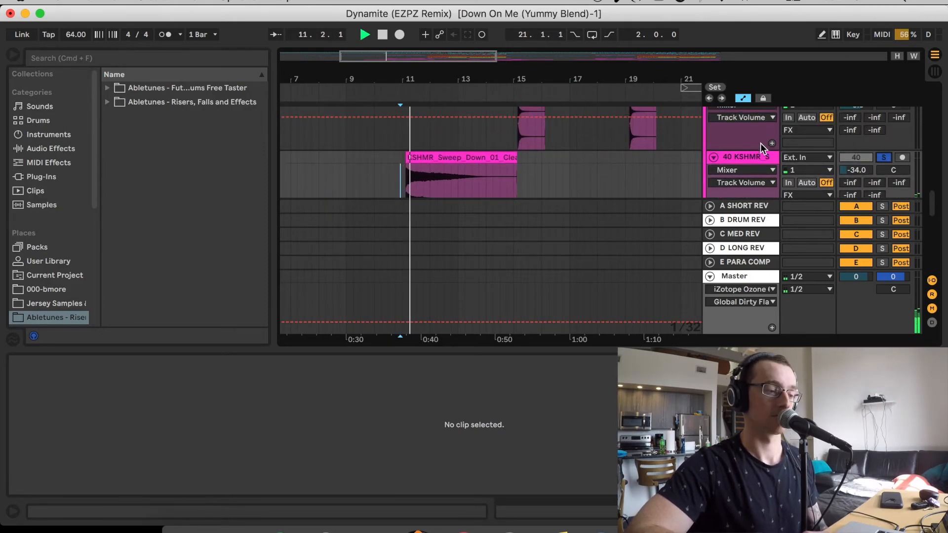
left_click(747, 156)
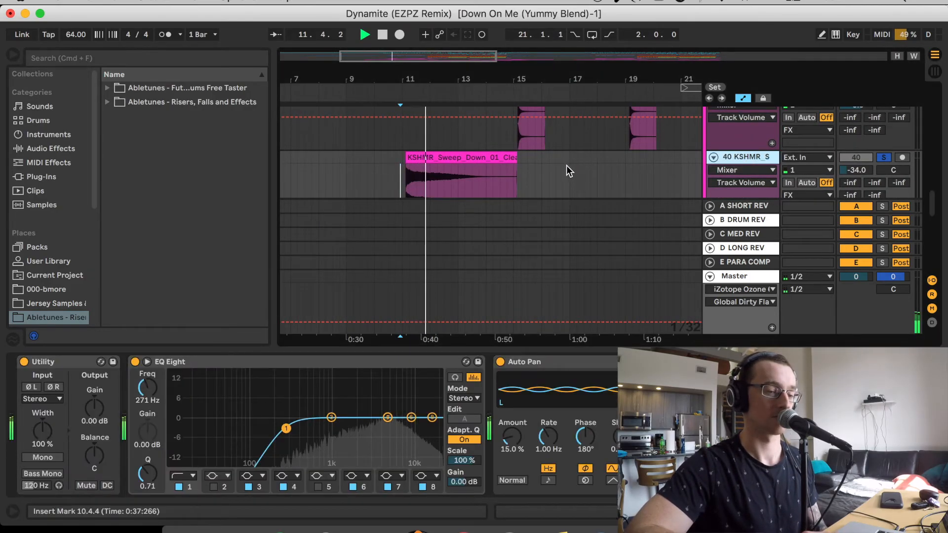
Listen to track 41, the 04 Abletunes sample, then to track 42, the 27 Abletunes riser, from 22.3.4, each soloed
key("a")
key("space")
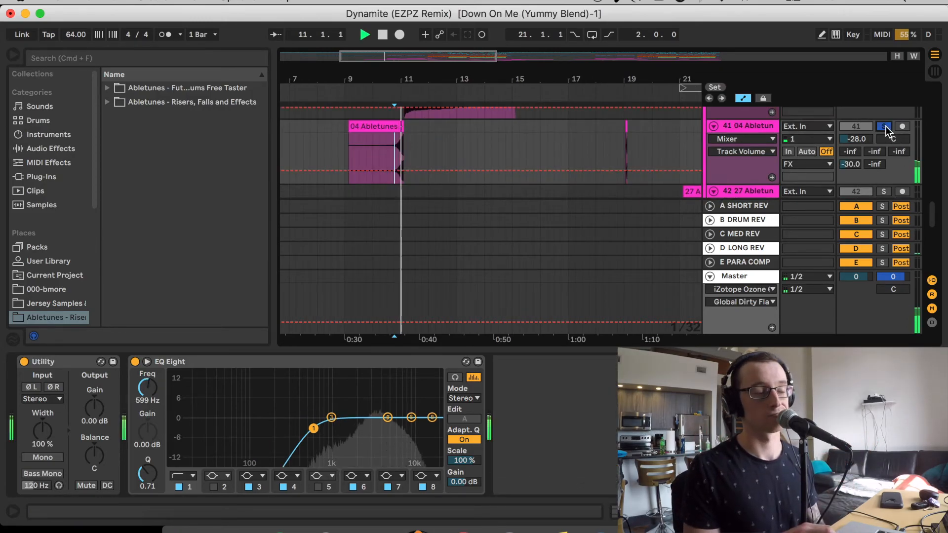
left_click(534, 163)
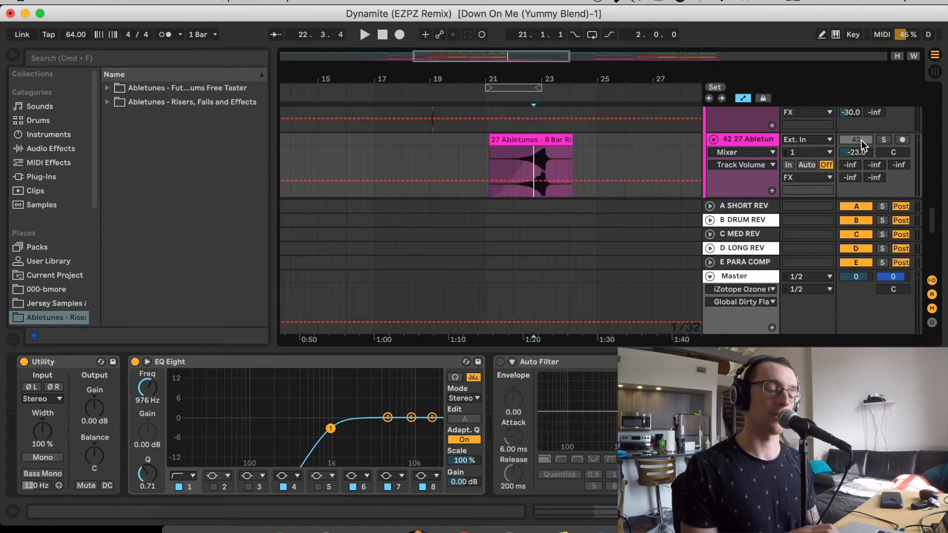
key("space")
scroll(538, 155, "down", 3)
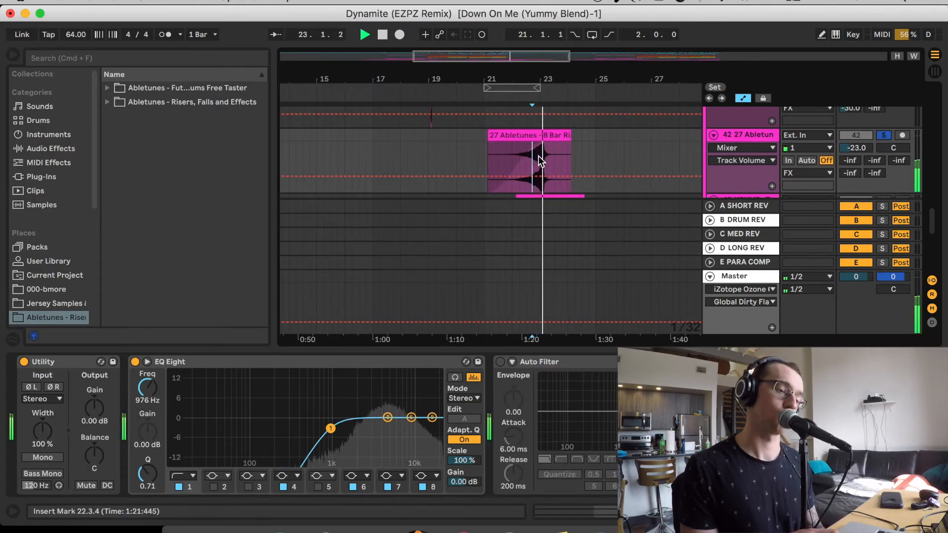
Place the playback position at 22.4.4 on track 43, the KSHMR tambourine sample, and listen to it soloed
scroll(538, 155, "right", 1)
scroll(536, 154, "down", 2)
scroll(537, 154, "right", 1)
key("space")
left_click(501, 146)
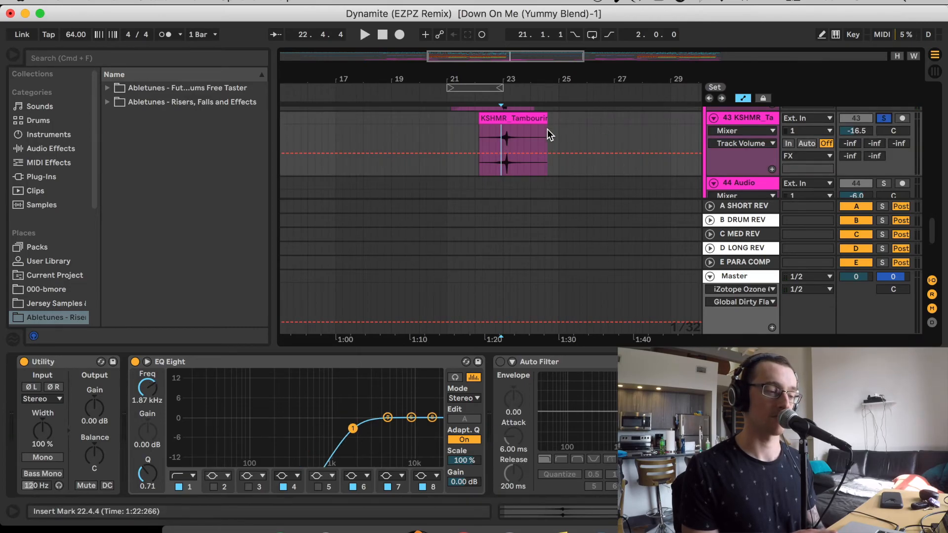
key("space")
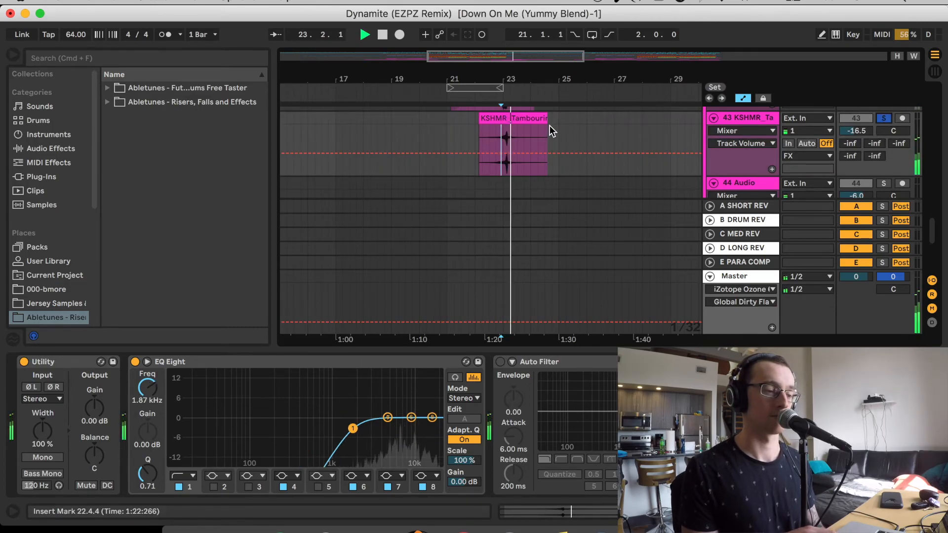
Listen to track 45, the WLRH1 Light FX 01 sample, soloed from 15.1.1
scroll(550, 125, "down", 2)
scroll(549, 132, "down", 2)
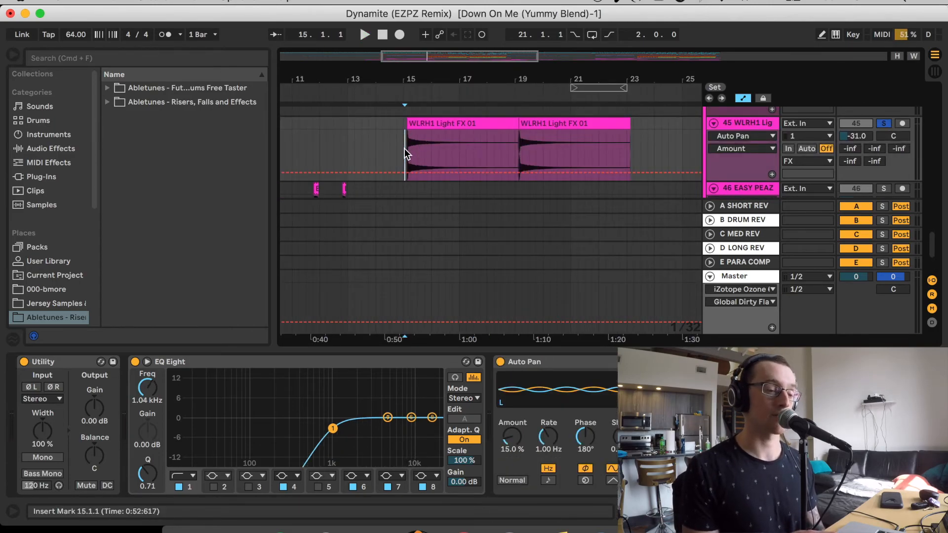
key("space")
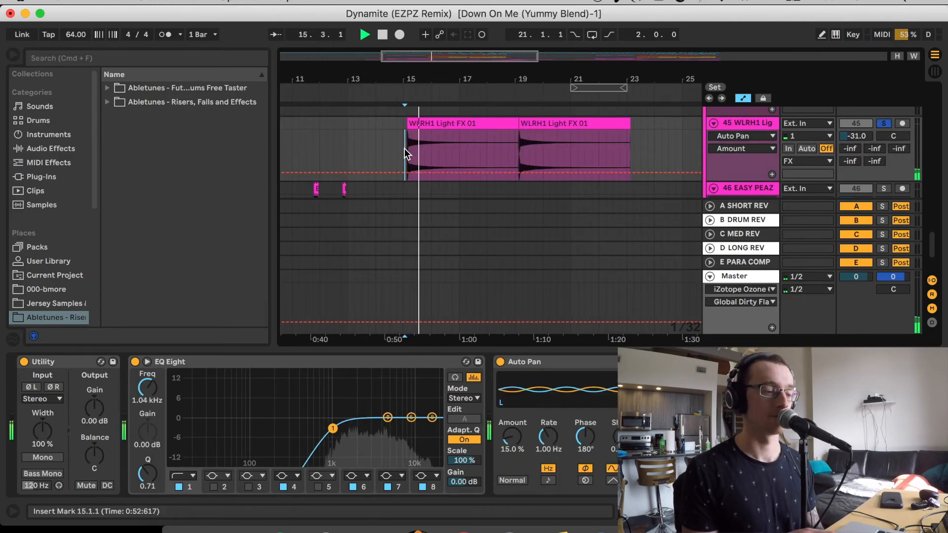
key("space")
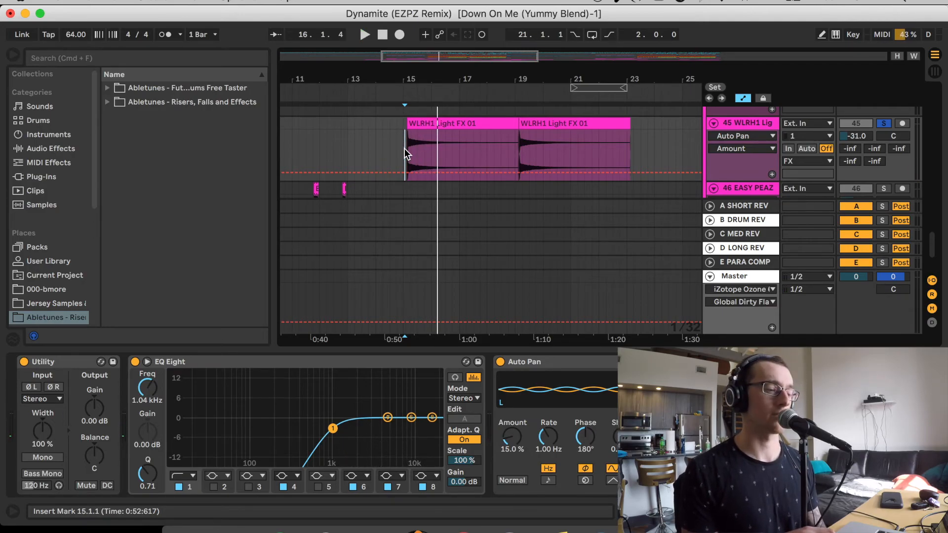
Place the playback position at 11.3.4 on track 46, select the track and zoom in on its first EASY PEAZY clip
scroll(404, 149, "down", 3)
scroll(404, 149, "left", 3)
left_click(361, 152)
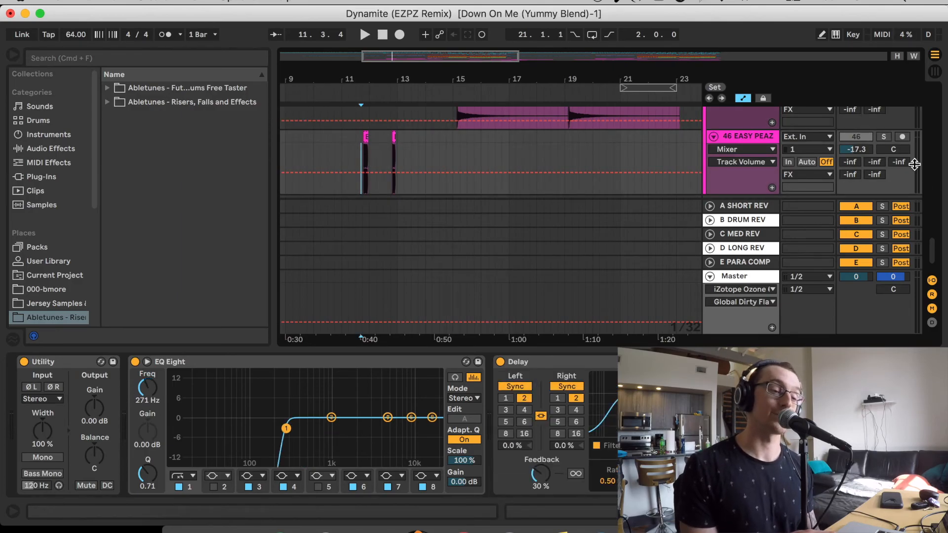
left_click(764, 138)
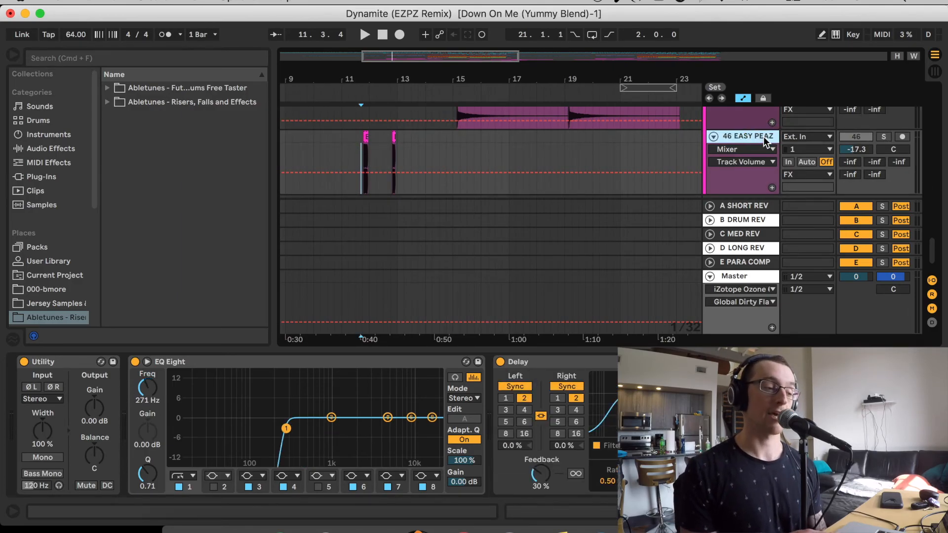
left_click(764, 138)
left_click_drag(362, 79, 529, 129)
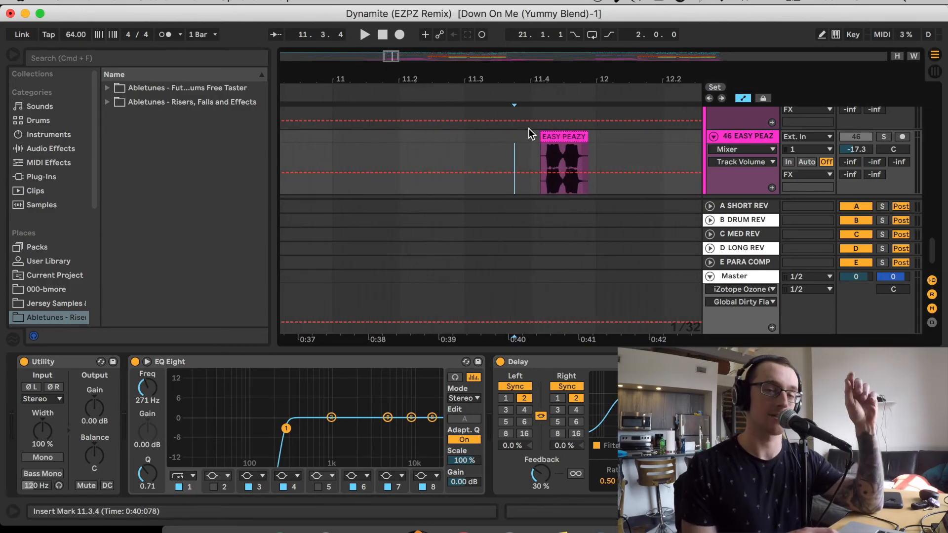
Solo track 46 and listen from 11.4.1 through both EASY PEAZY clips
left_click(538, 162)
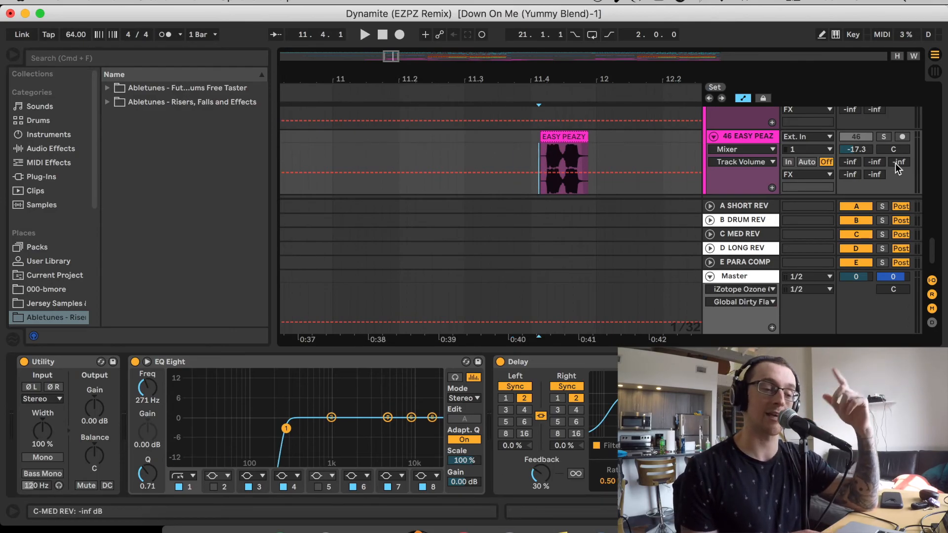
left_click(885, 136)
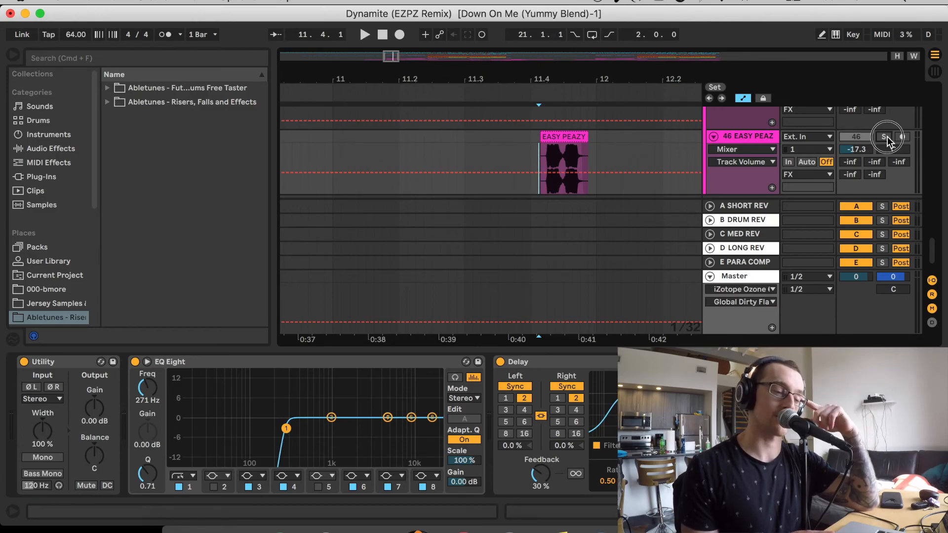
key("space")
left_click_drag(394, 57, 403, 60)
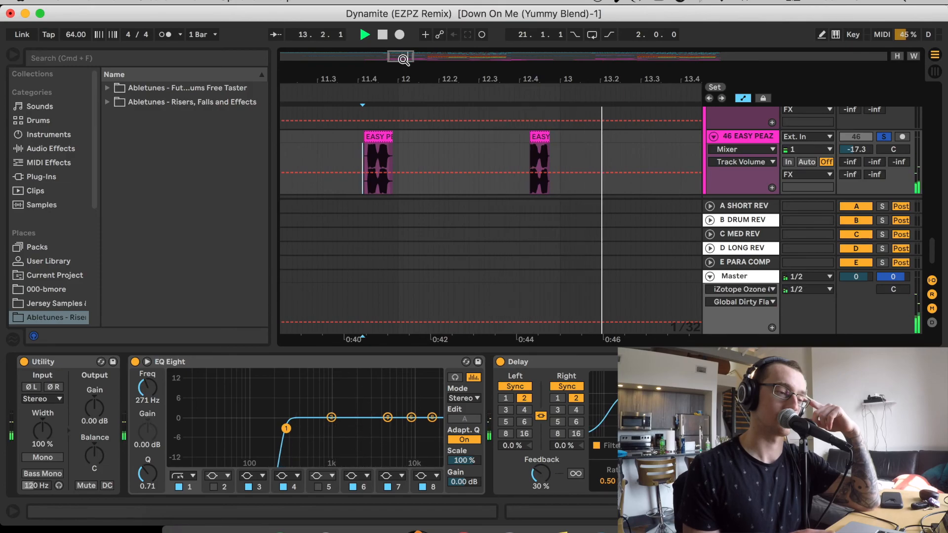
Return to the overview of all track groups and move the playback position to the song's start at 1.1.1
left_click_drag(403, 59, 404, 35)
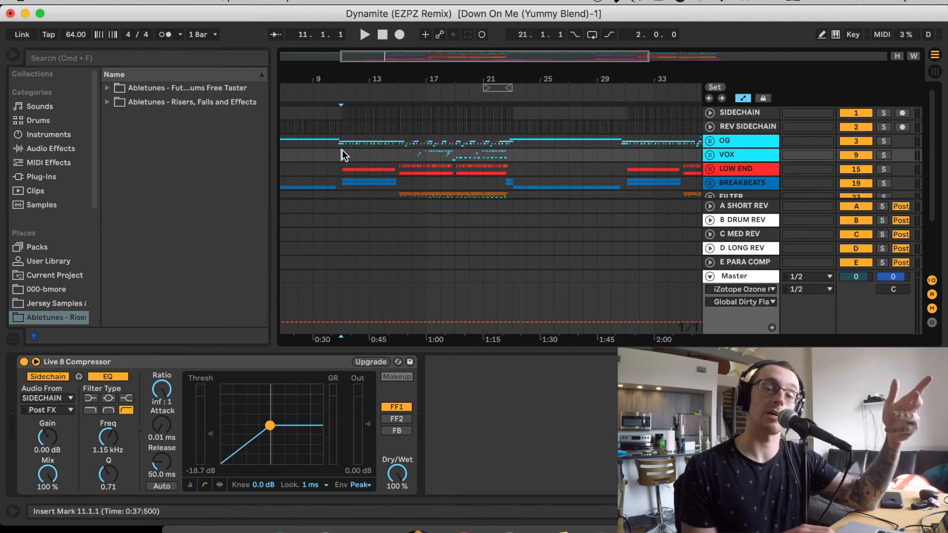
key("Home")
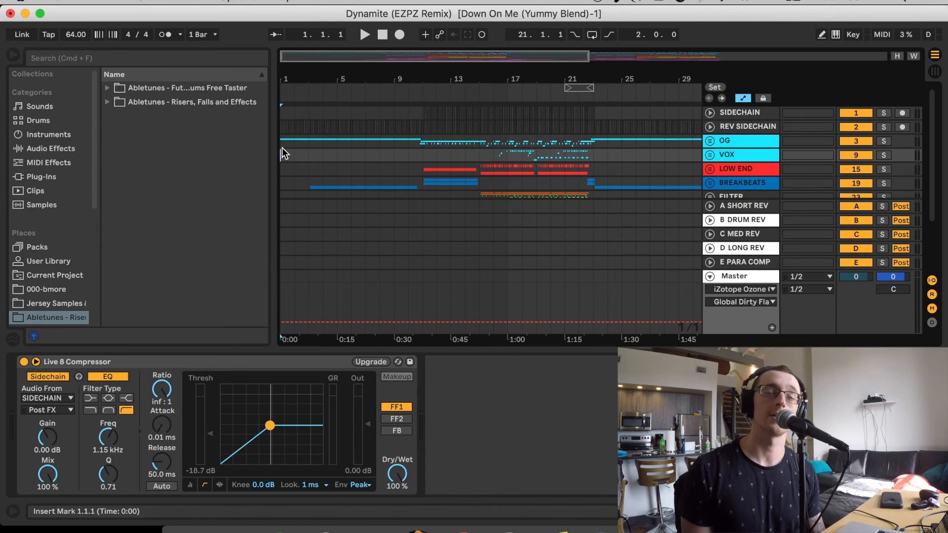